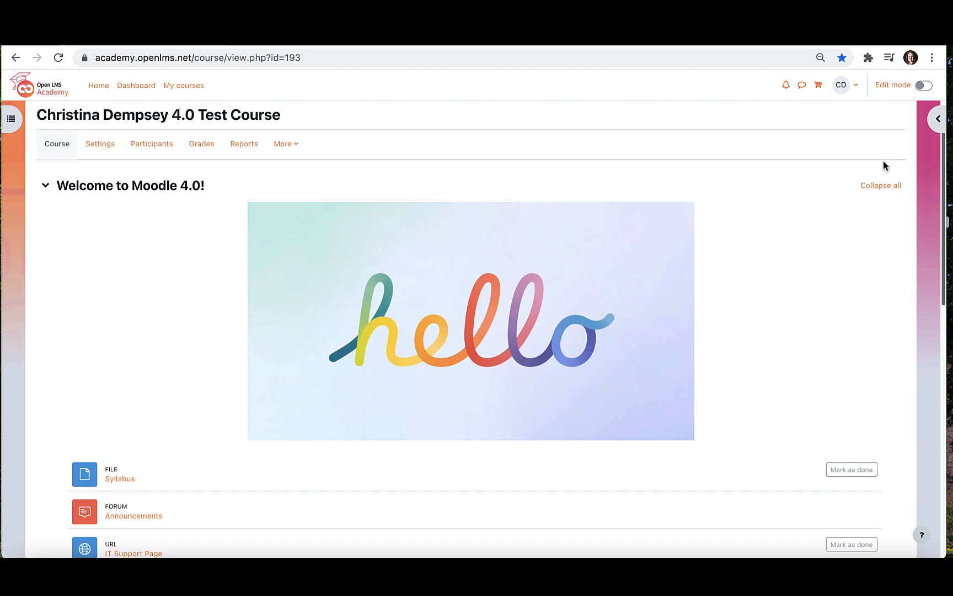
- Turn editing on and start adding a new Page to Week 1: Basic Navigation
click(925, 88)
scroll(685, 319, down, 5)
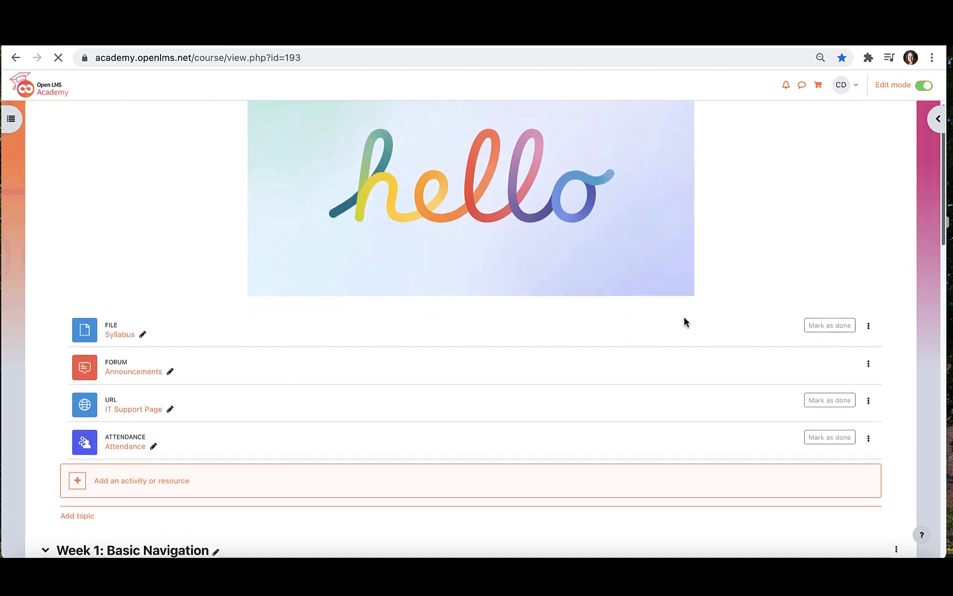
scroll(686, 322, down, 8)
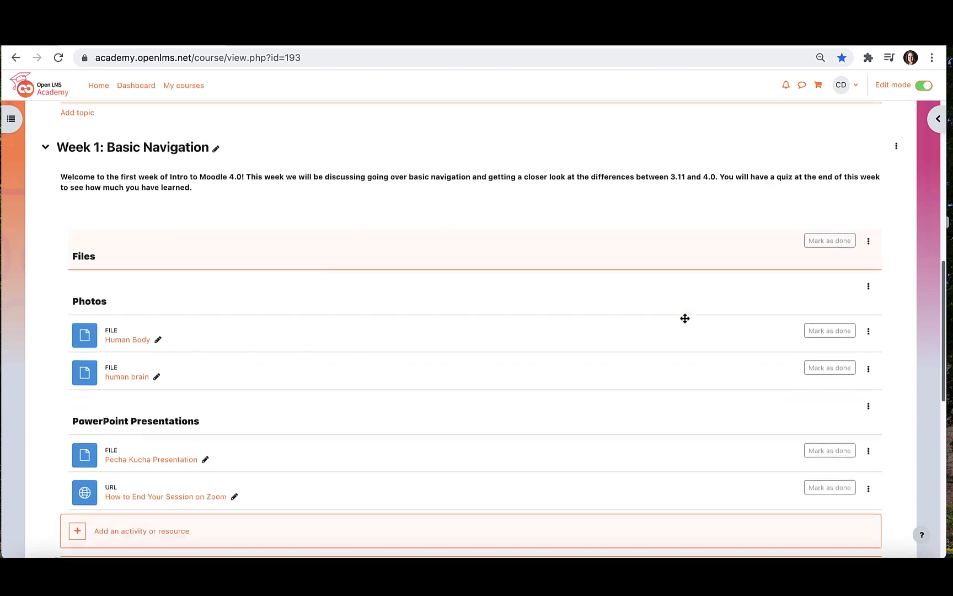
scroll(685, 318, down, 3)
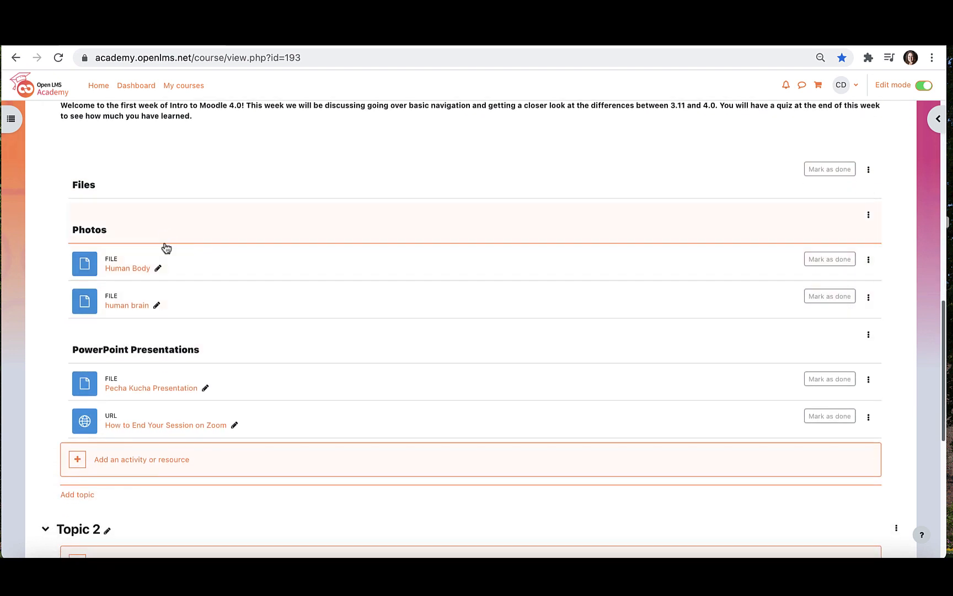
click(130, 473)
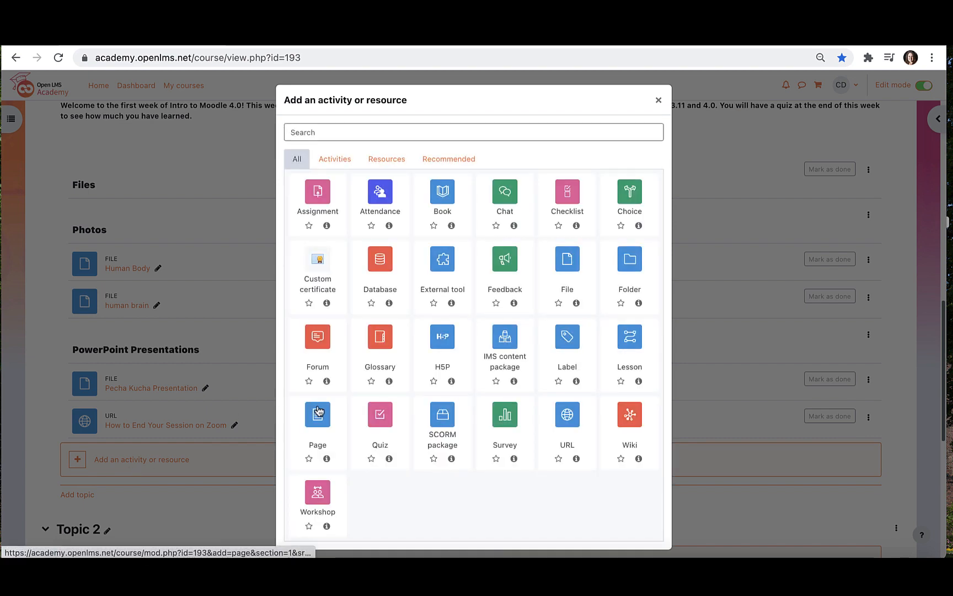
click(307, 420)
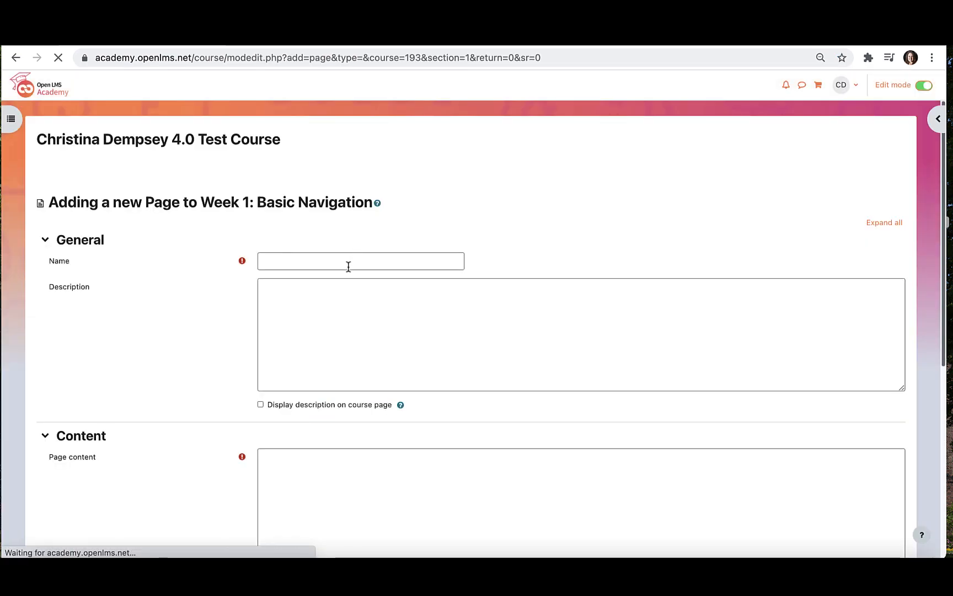
- Name the page 'Intro to Moodle 4.0' and expand the Page content editor's full toolbar
click(348, 261)
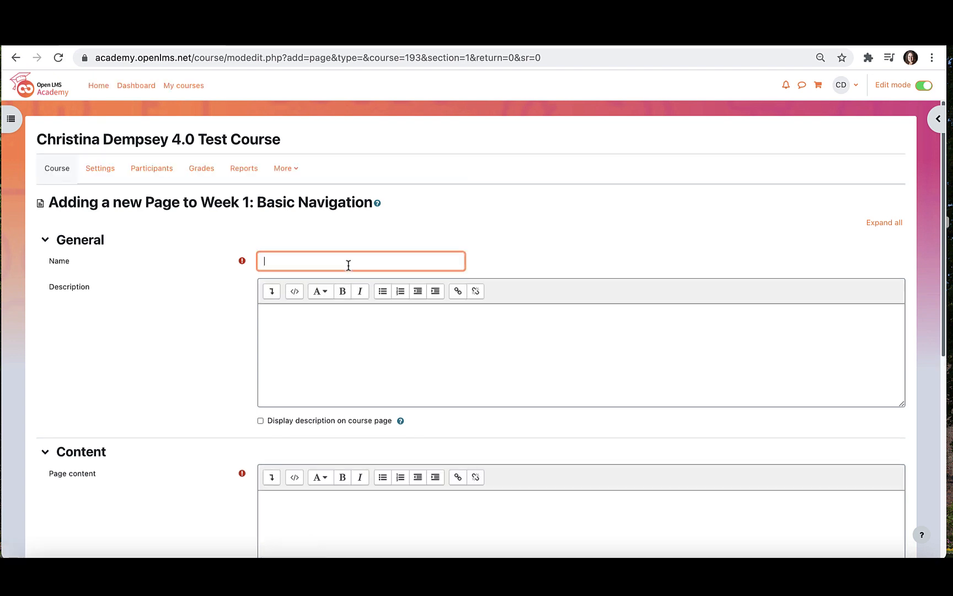
text(Intro to Moodle 4.0)
scroll(396, 308, down, 1)
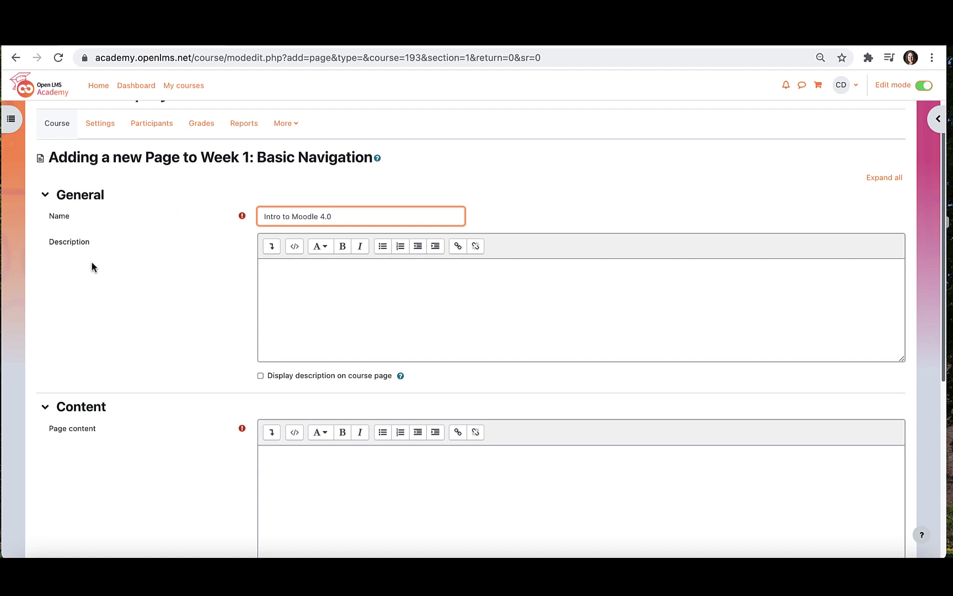
click(321, 305)
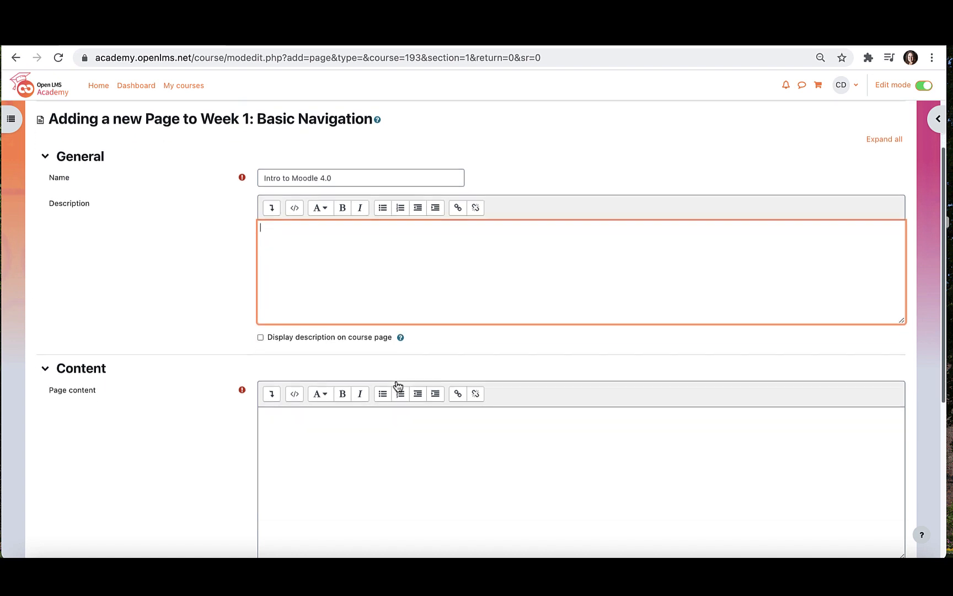
scroll(397, 386, down, 3)
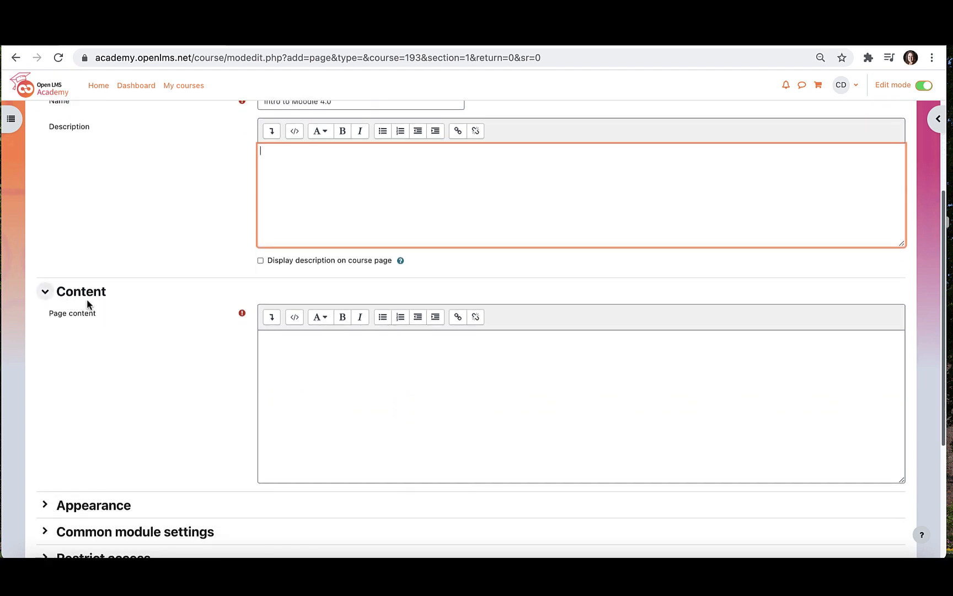
click(303, 378)
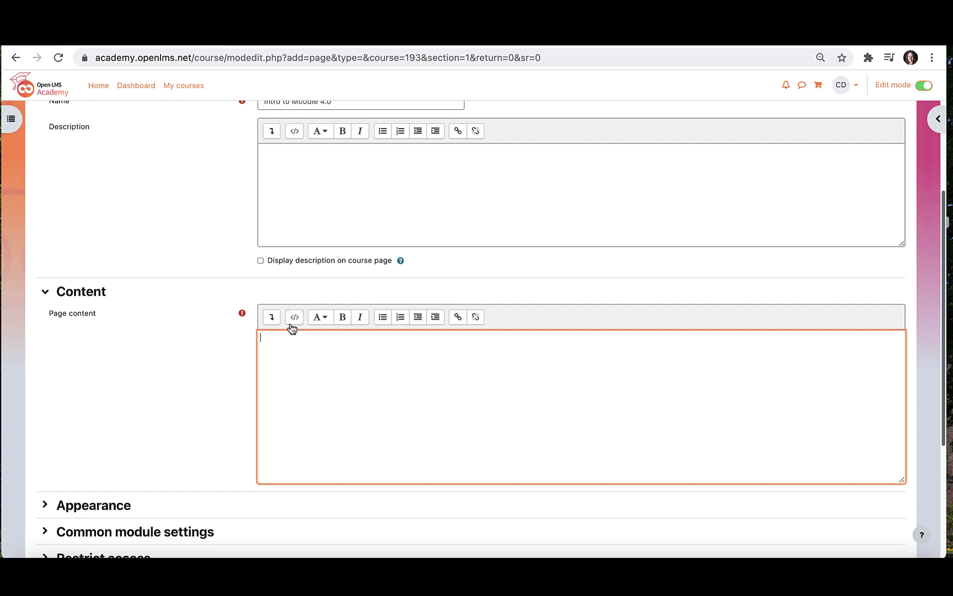
click(274, 319)
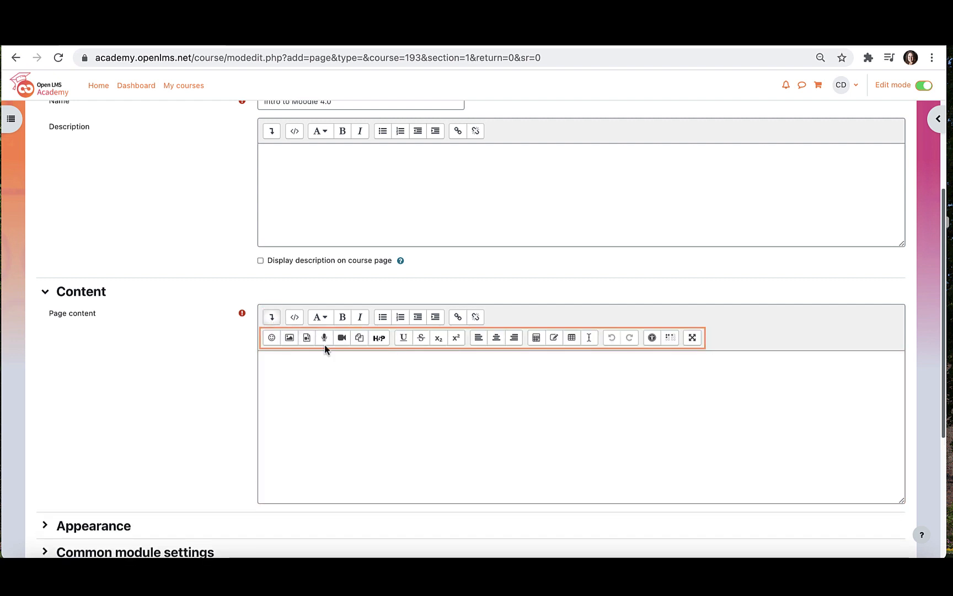
- Upload Moodle Image.jpg from the Desktop through the image dialog
click(290, 339)
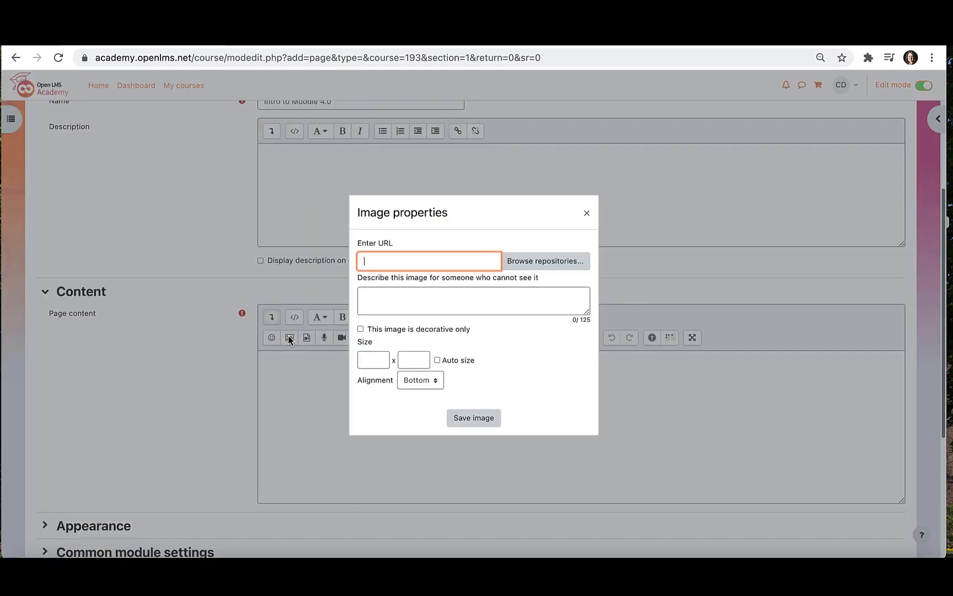
click(530, 262)
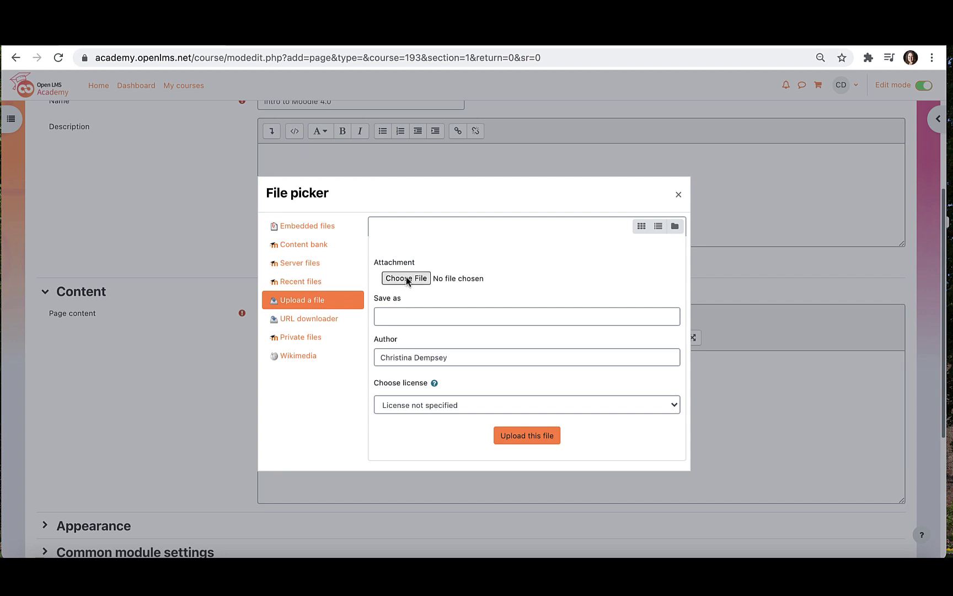
click(407, 279)
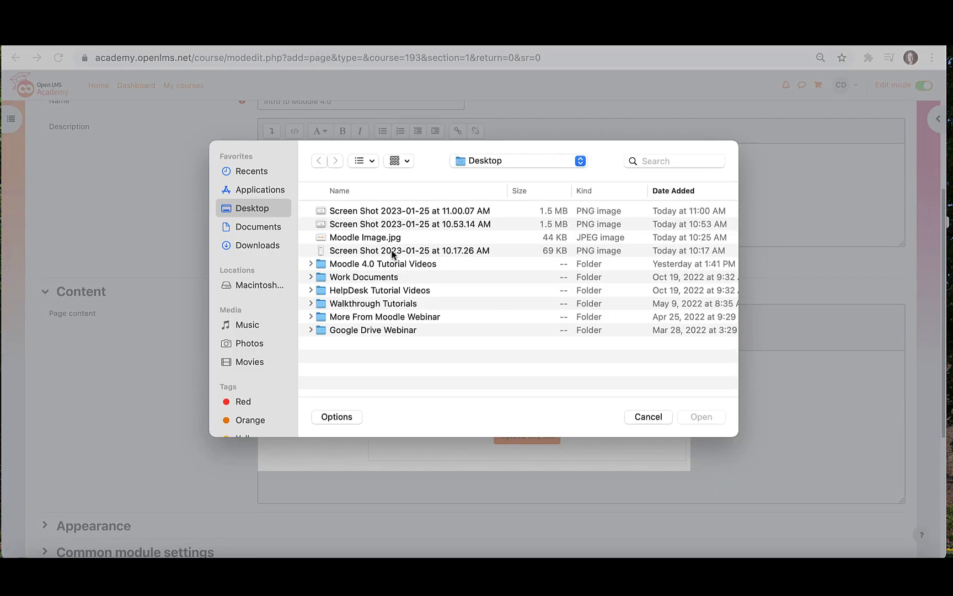
double_click(393, 237)
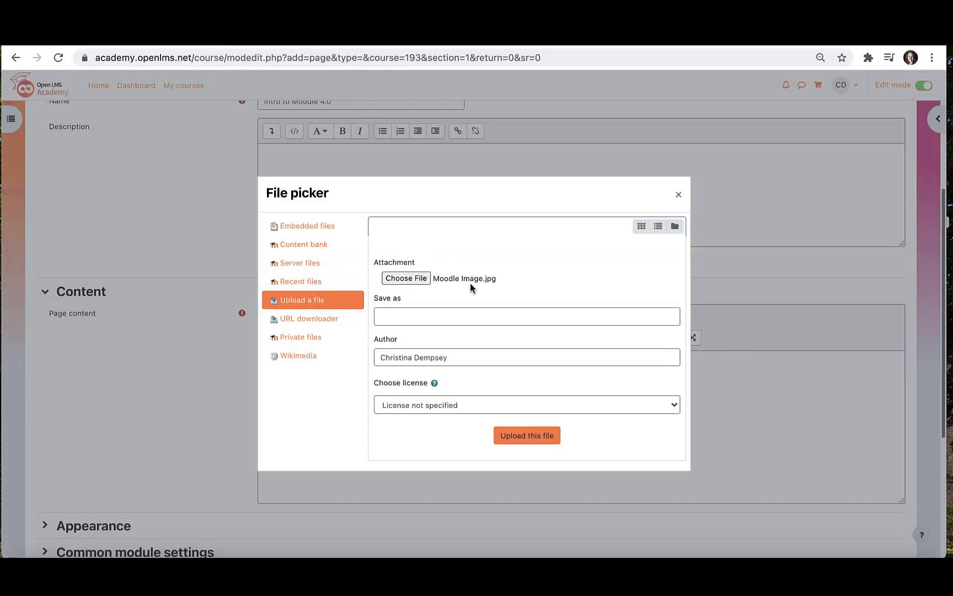
click(519, 435)
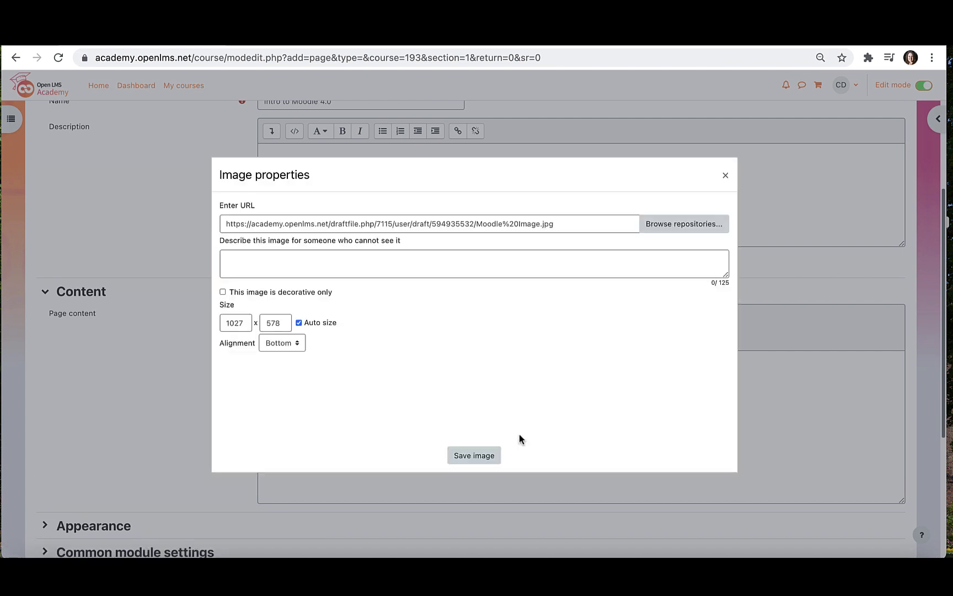
- Describe the image as 'Moodle Logo', resize it to 600 x 338, and insert it
click(304, 258)
text(Moodle Logo)
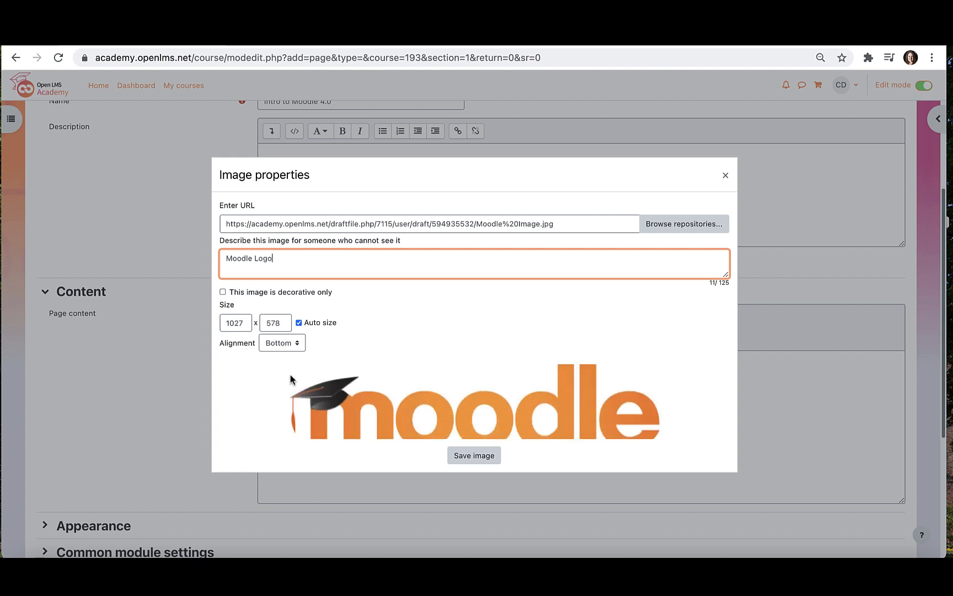
double_click(246, 323)
text(6)
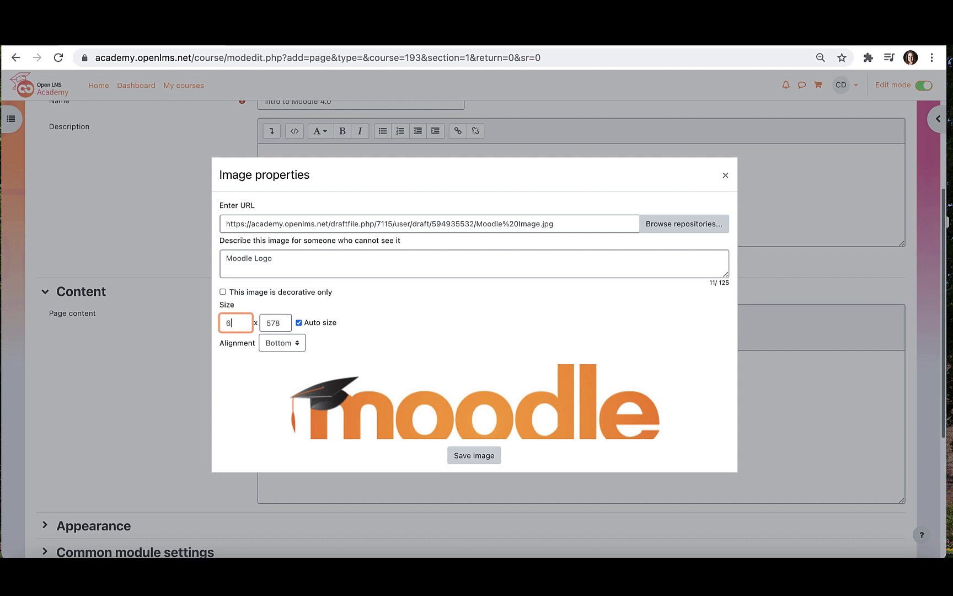
text(00)
click(437, 333)
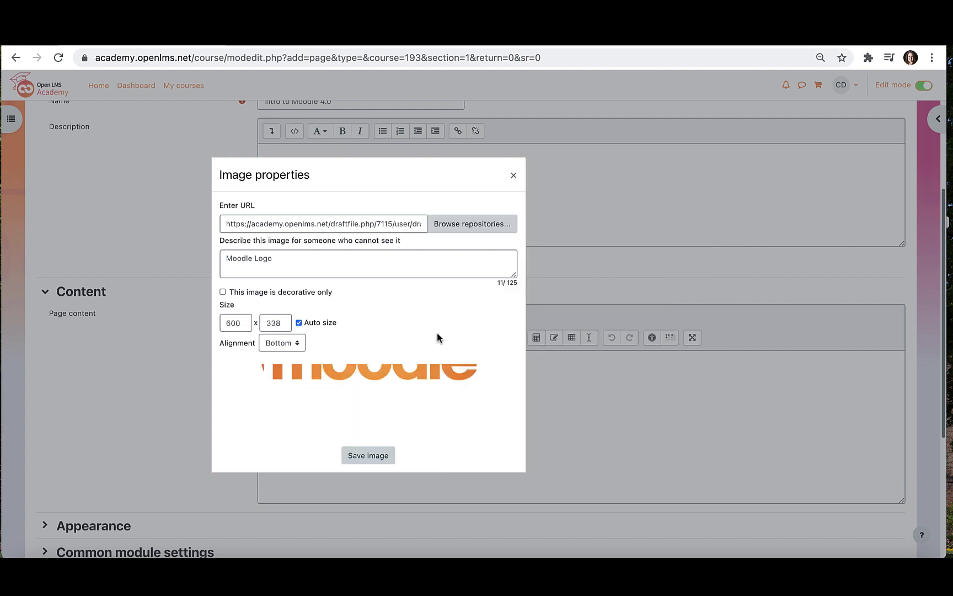
scroll(396, 405, up, 3)
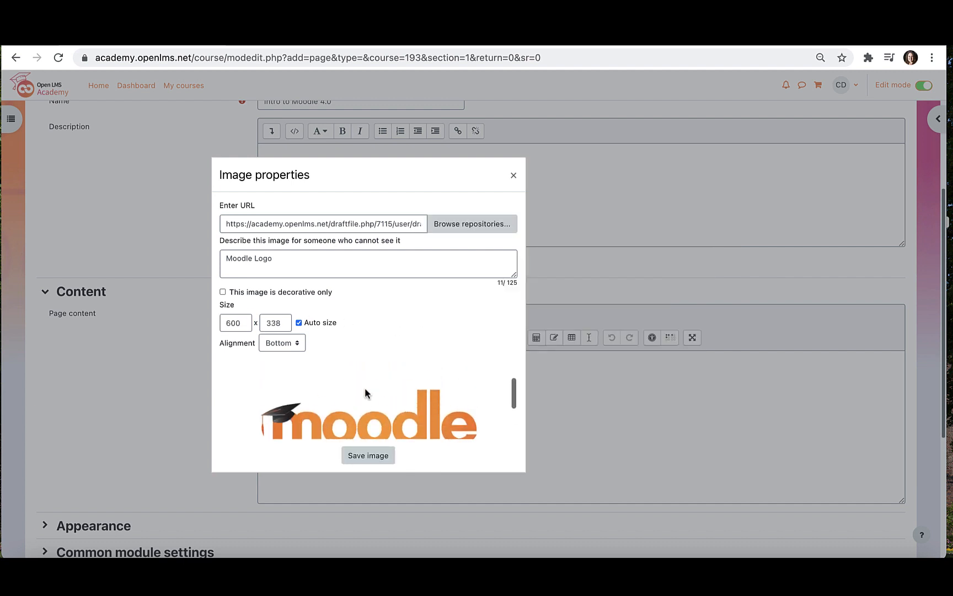
click(368, 456)
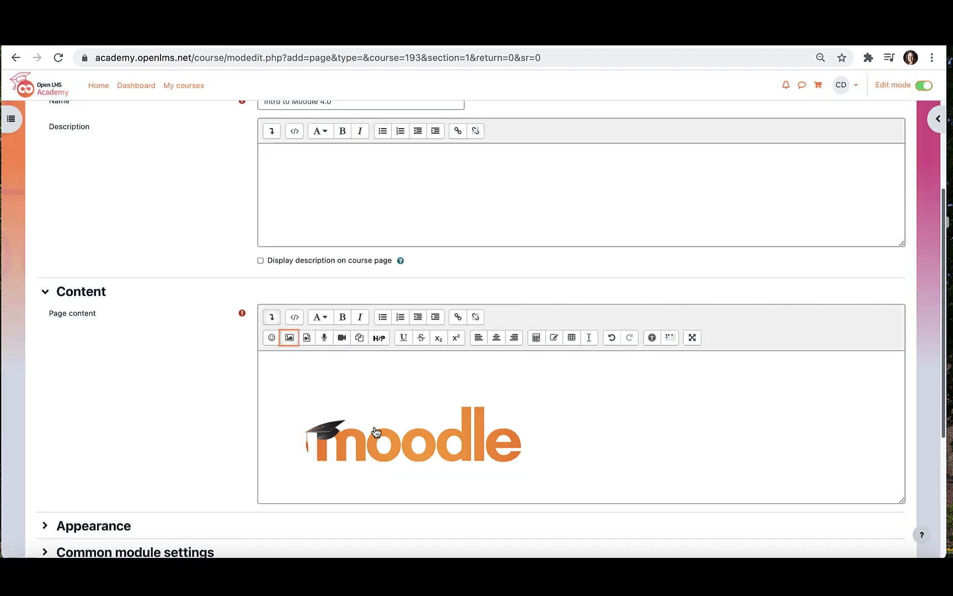
- Centre the logo and paste the three intro lines about the course, article and video below it
click(612, 426)
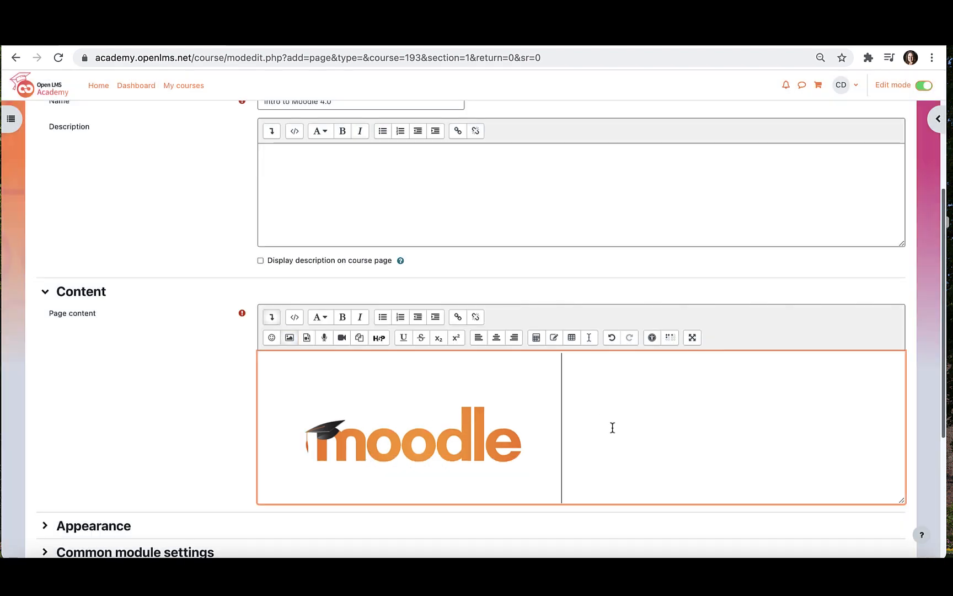
click(495, 340)
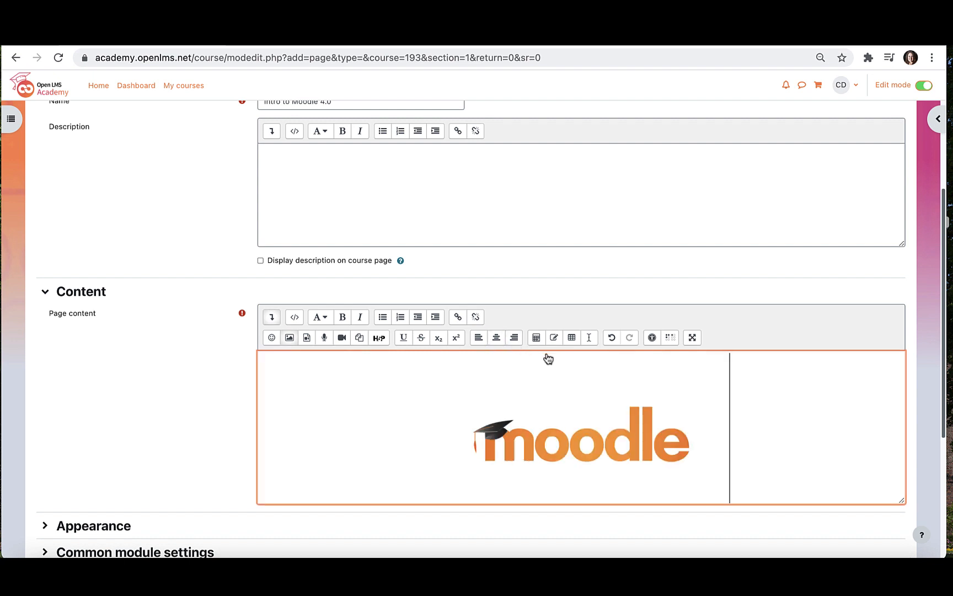
key(Return)
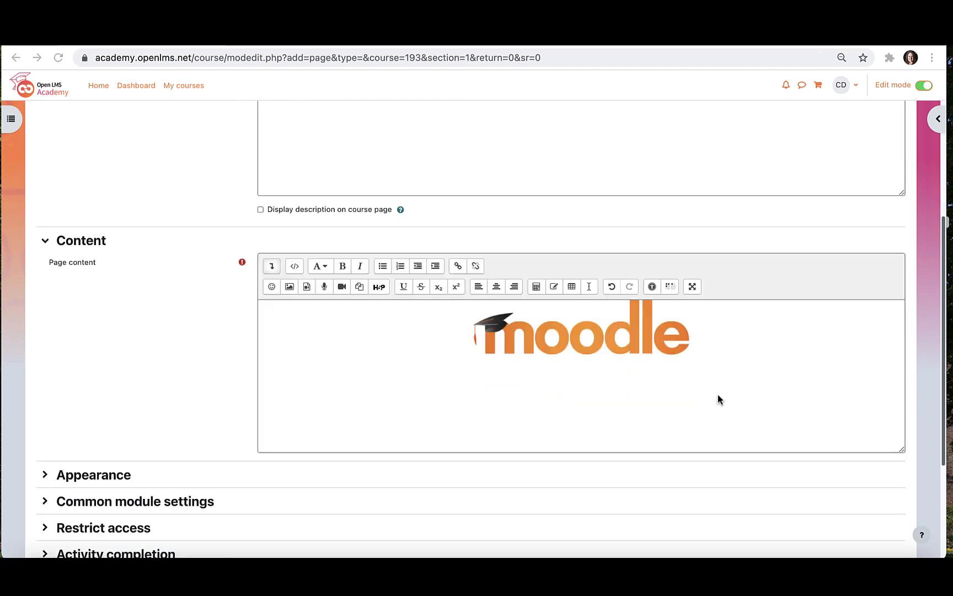
click(718, 395)
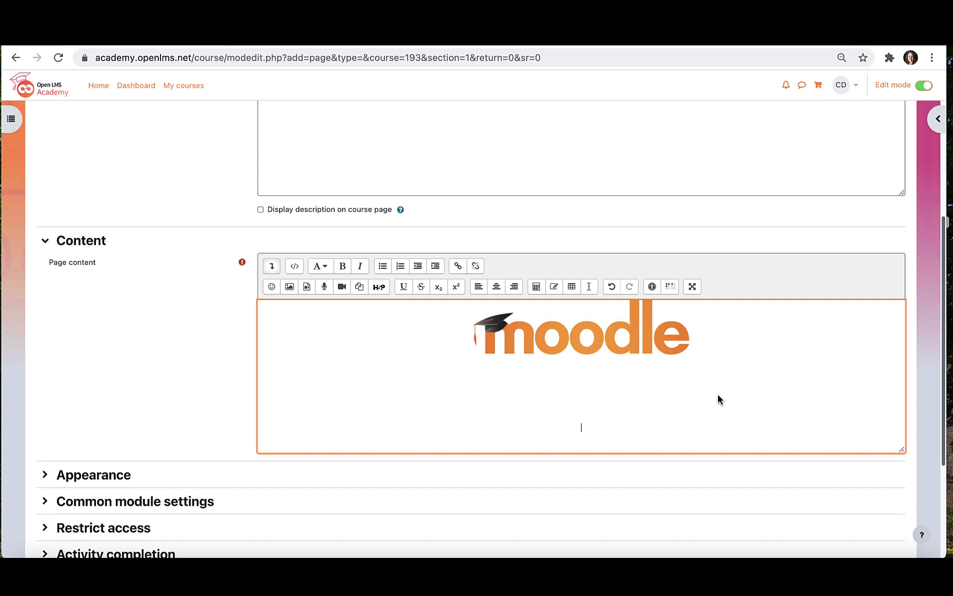
text(In this course we are learning a lot about Moodle 4.0. It is the first release in a long time where we are seeing some significant changes to the way Moodle looks and the way we navigate around. Although we are seeing a lot of new things, a lot of the great features you know and love about the platform have remained.)
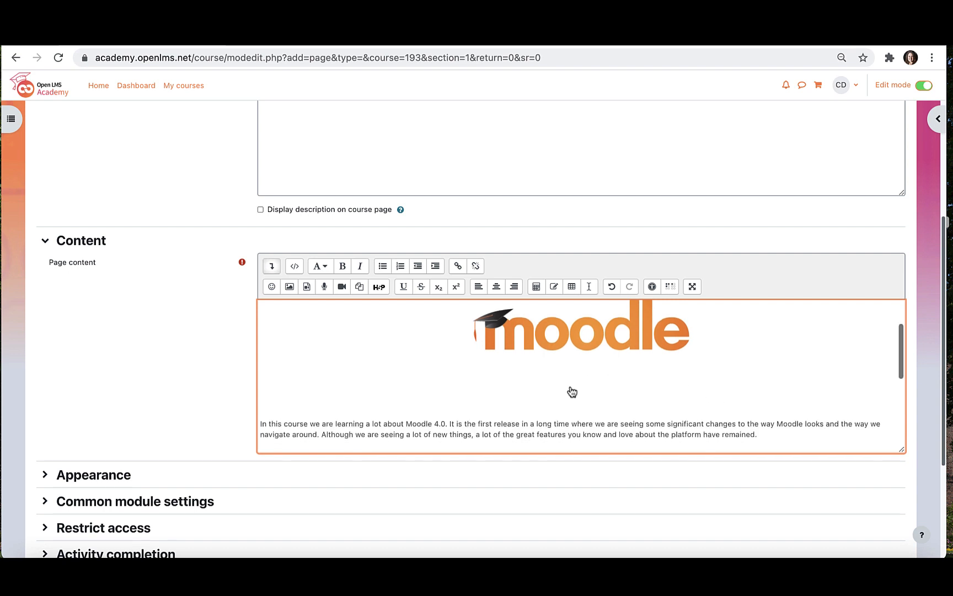
text(The following article directly from Moodle is introducing this new version to the world and giving some details about what can be expected.)
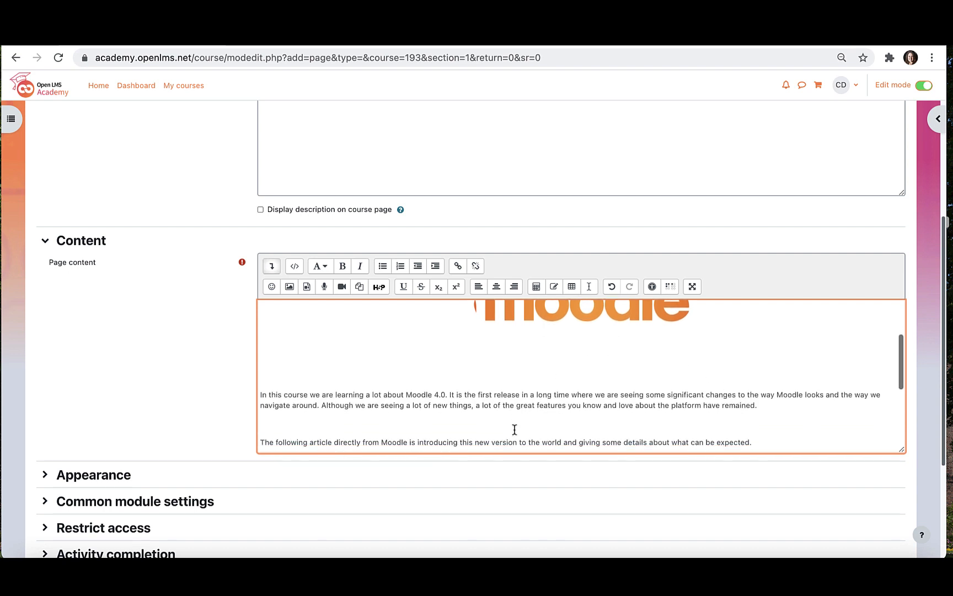
text(This video is an introduction to all of the Moodle 4.0 features.)
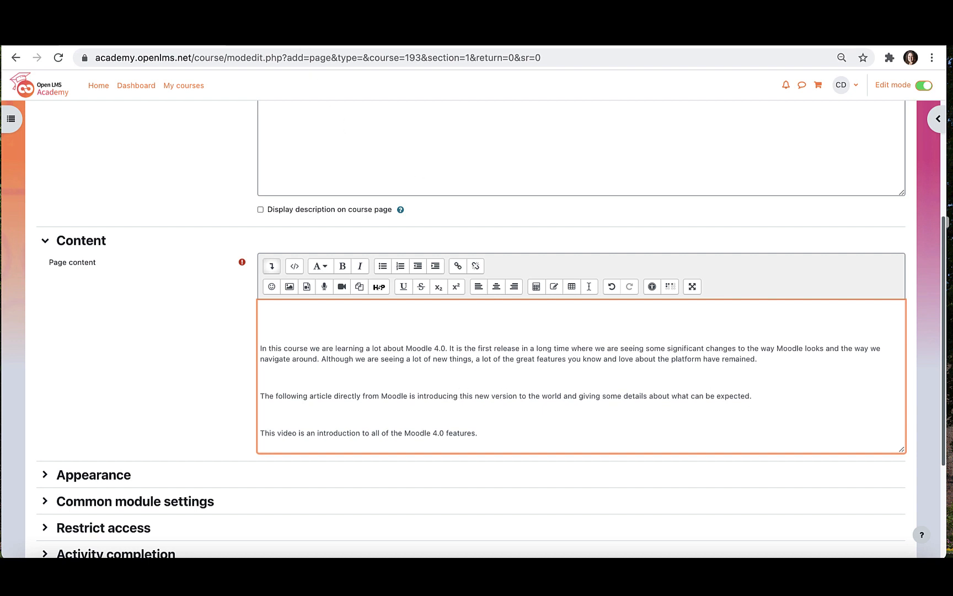
- Copy the Moodle 4.0 article's web address and place the cursor below the article lead-in
click(294, 38)
triple_click(301, 58)
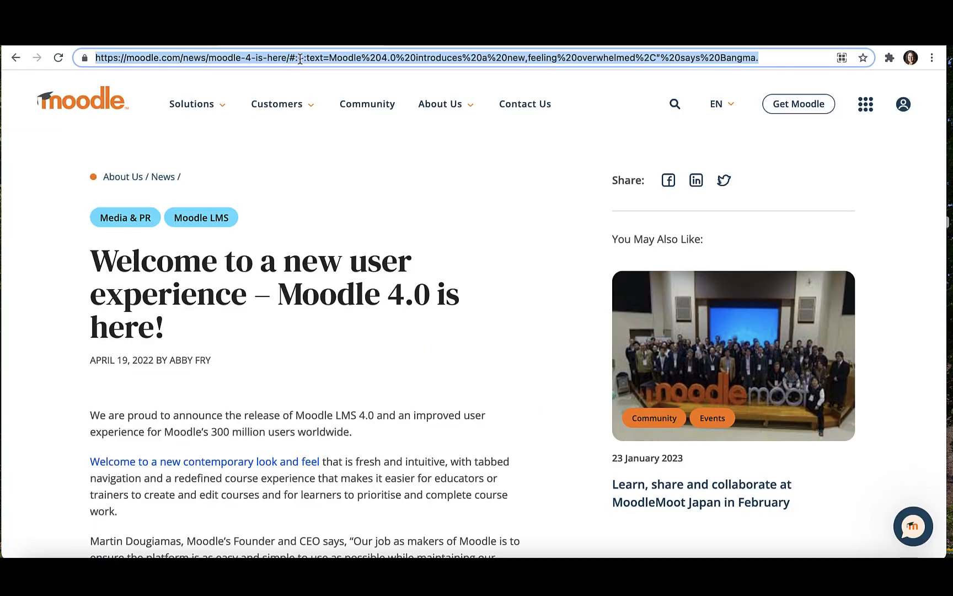
click(231, 38)
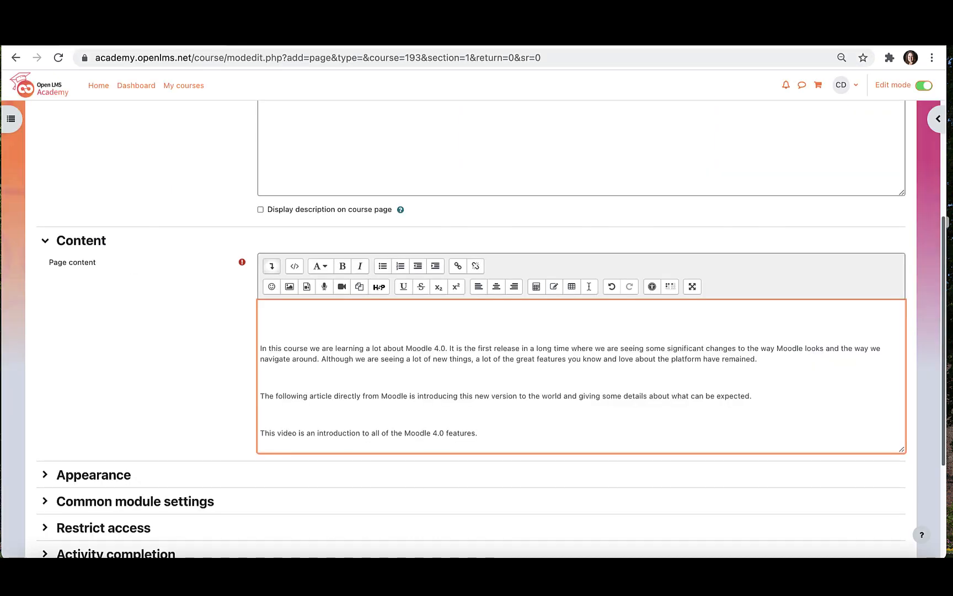
click(412, 406)
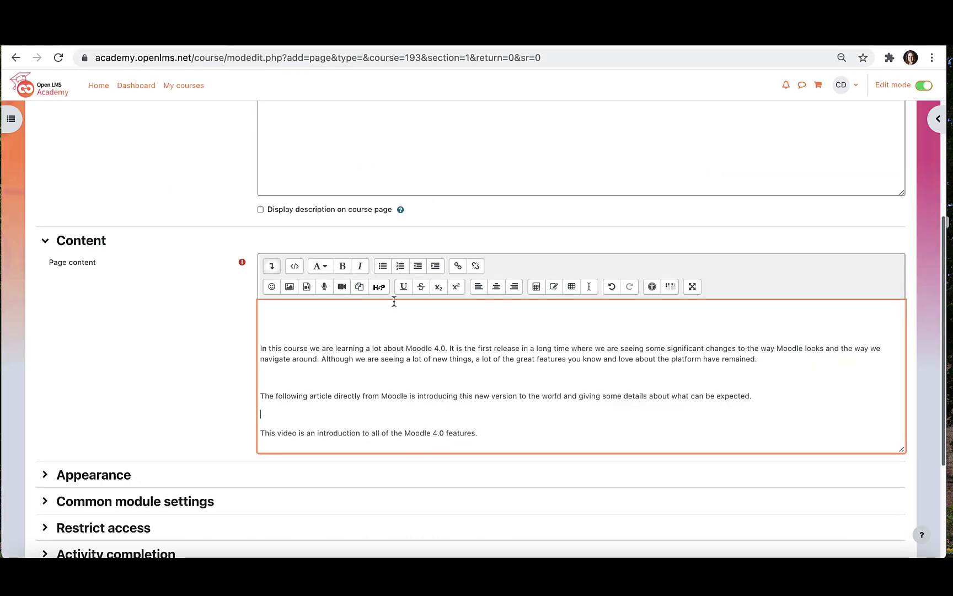
- Link 'Intro to Moodle Article' to the moodle.com article URL, opening in a new window
click(458, 267)
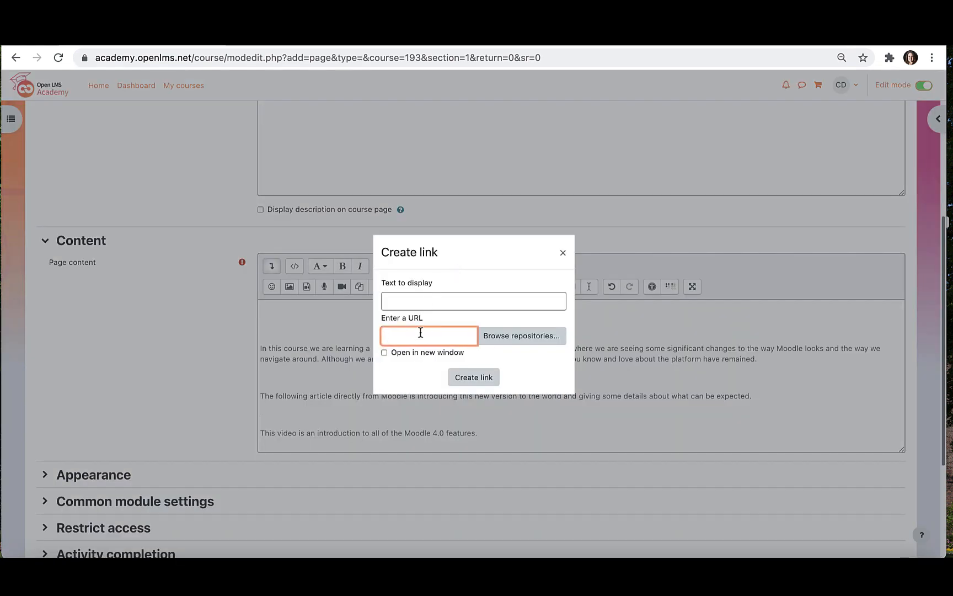
key(super+v)
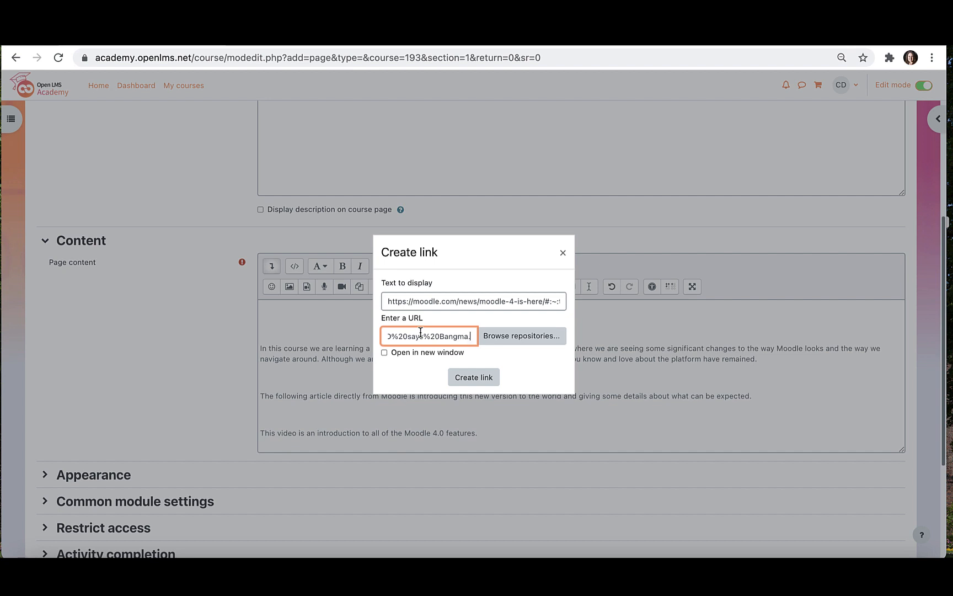
click(400, 301)
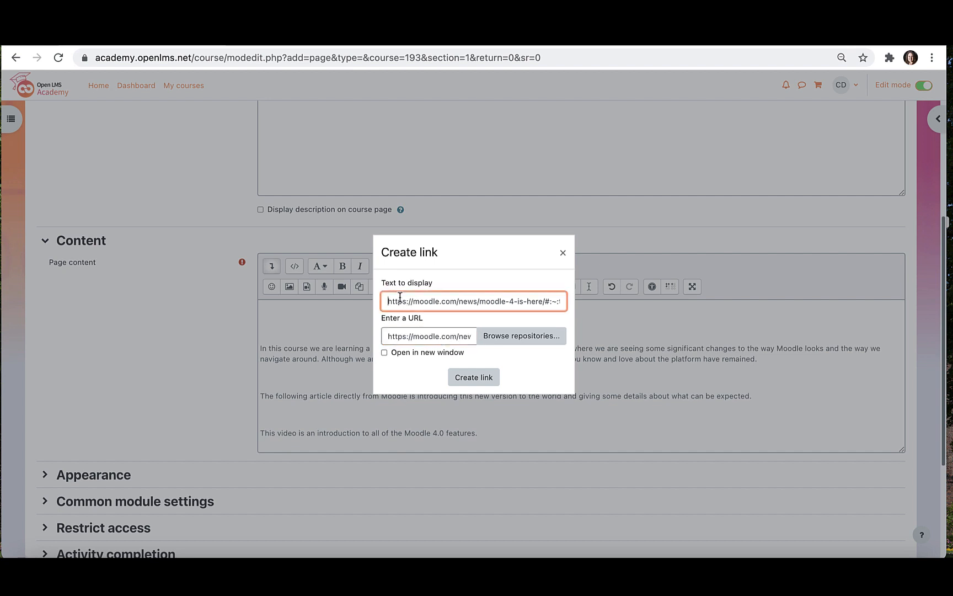
click(386, 336)
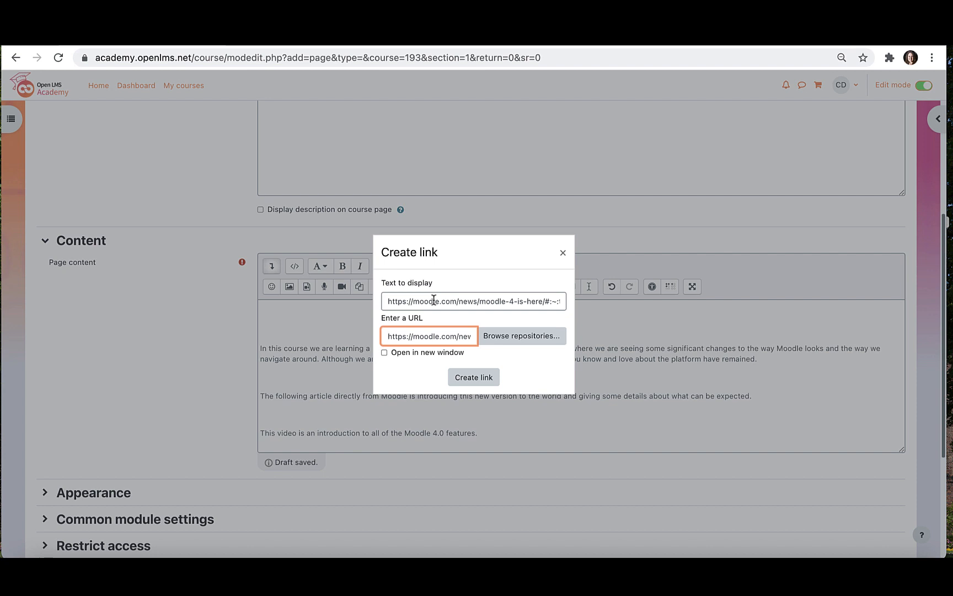
triple_click(433, 300)
text(Intro to Moodle Article)
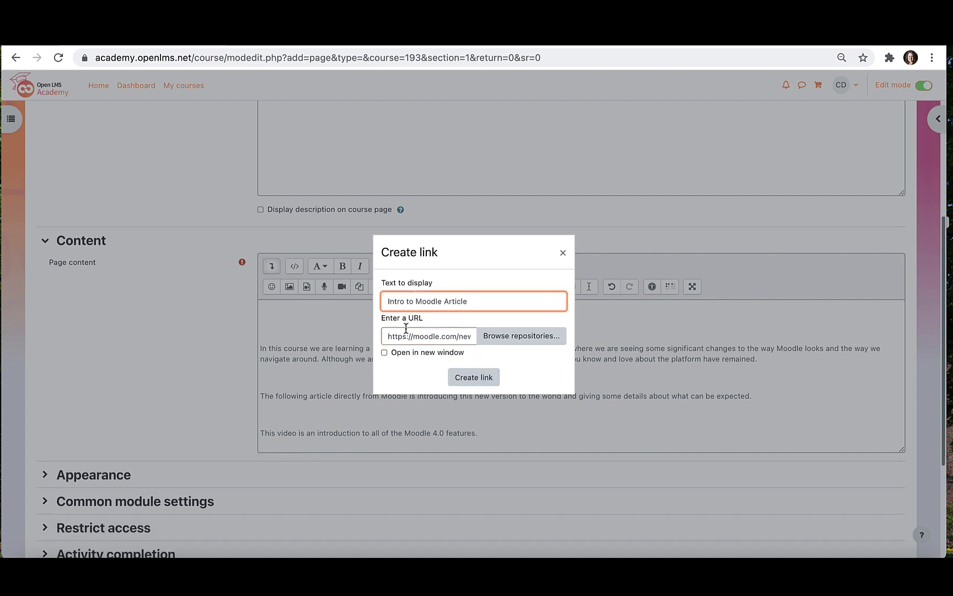
click(384, 353)
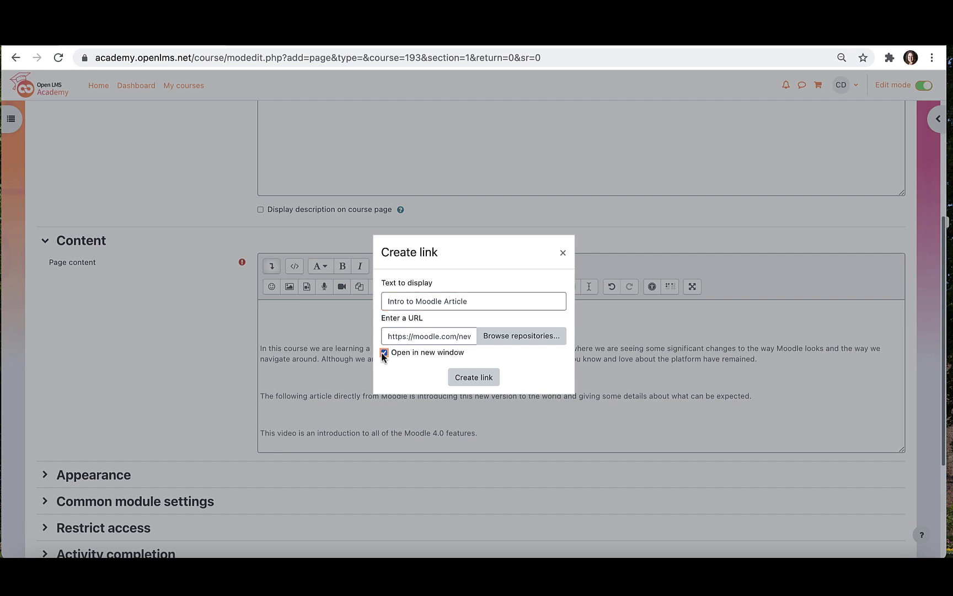
click(473, 378)
scroll(464, 373, down, 5)
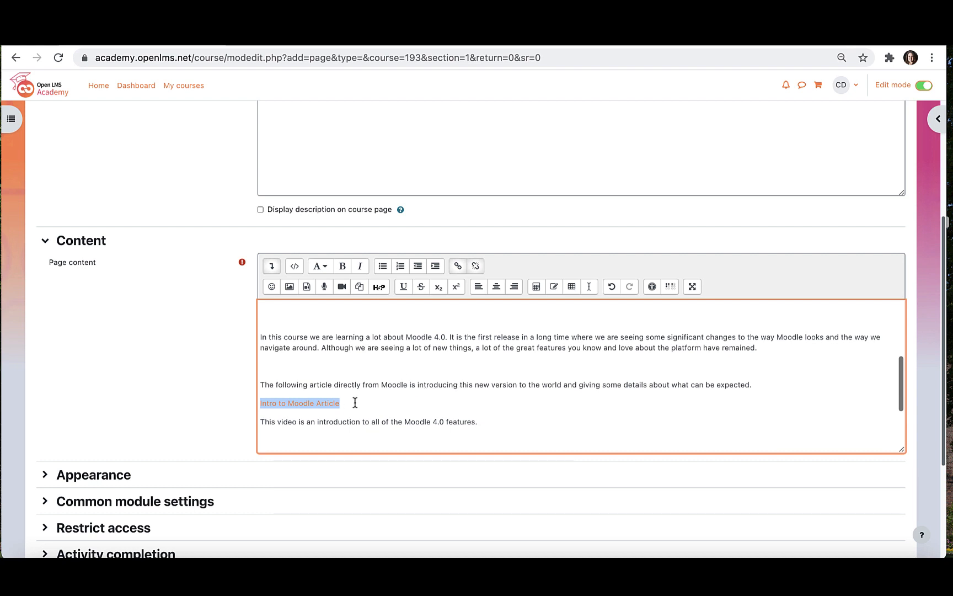
- Copy the youtu.be share link of the Introduction to Moodle 4.0 video and return to Moodle
click(507, 425)
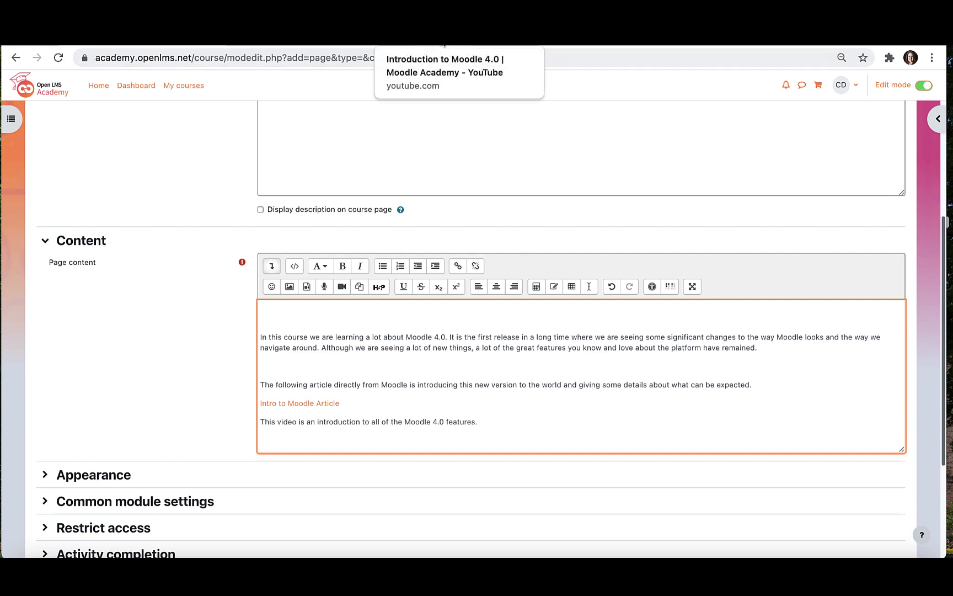
click(444, 46)
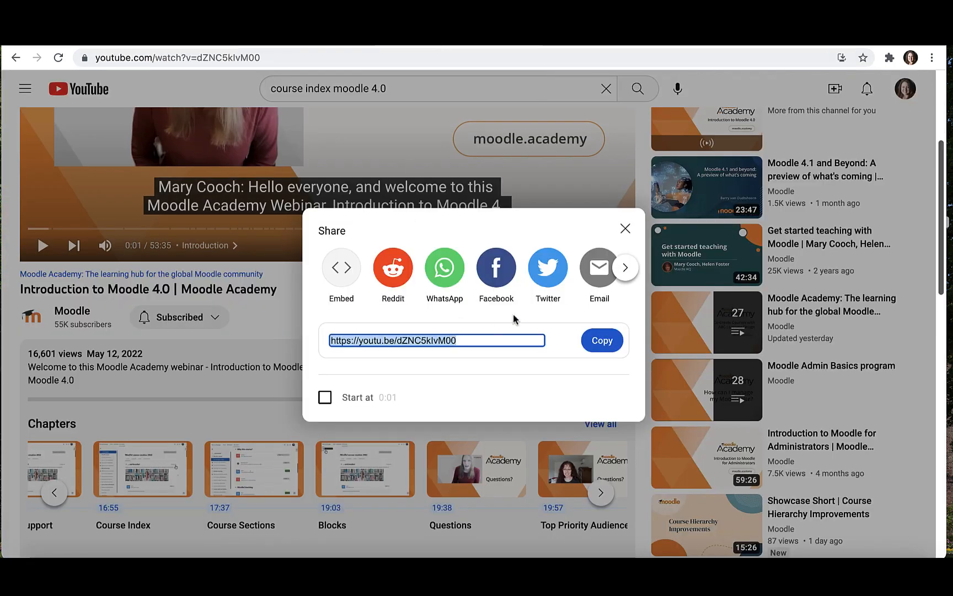
click(625, 227)
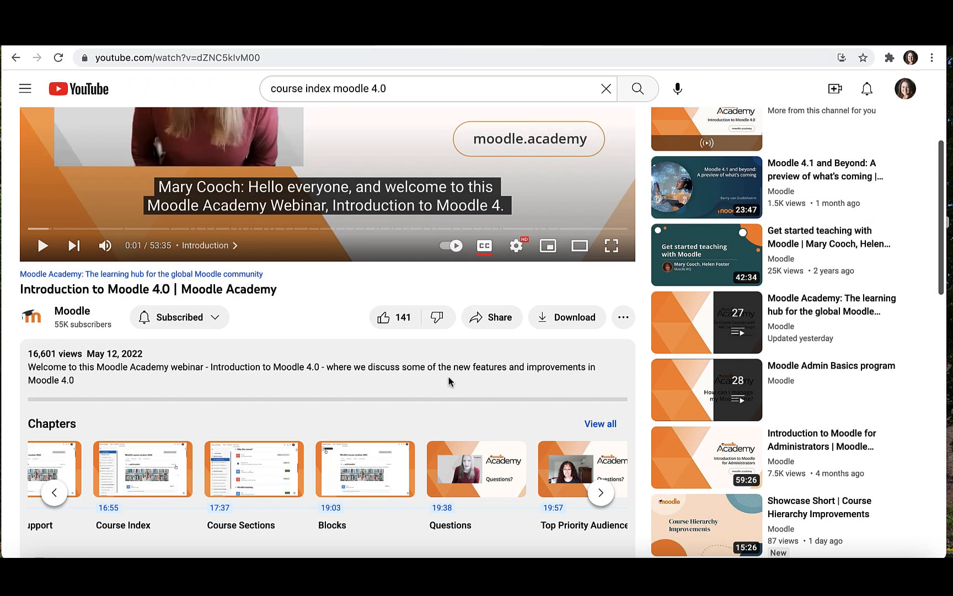
click(491, 315)
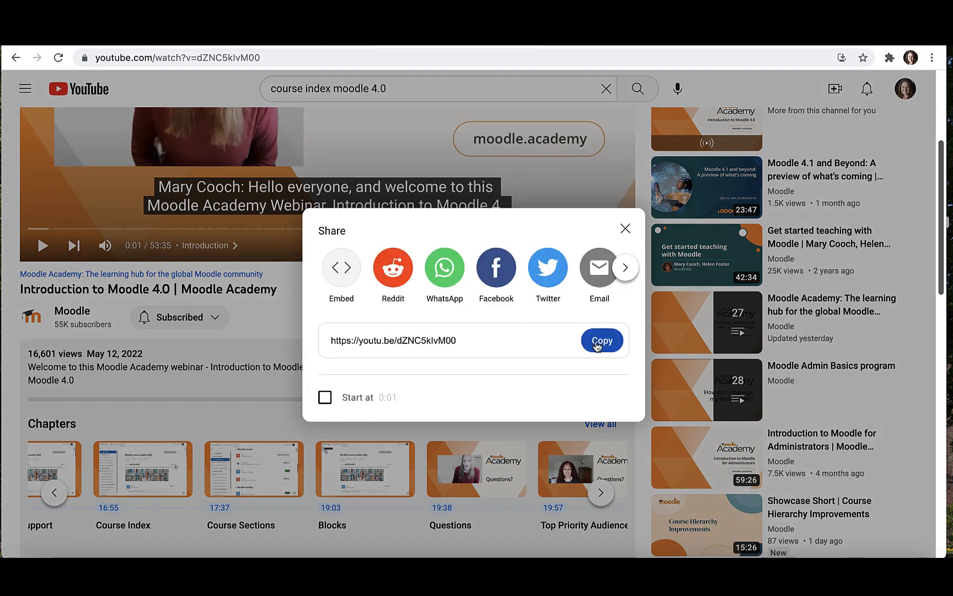
click(602, 342)
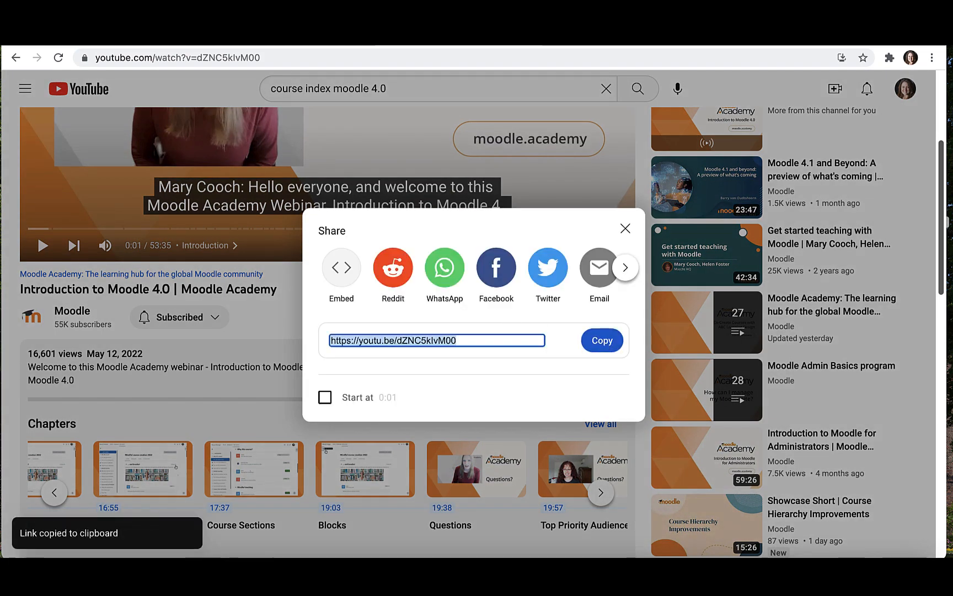
click(170, 46)
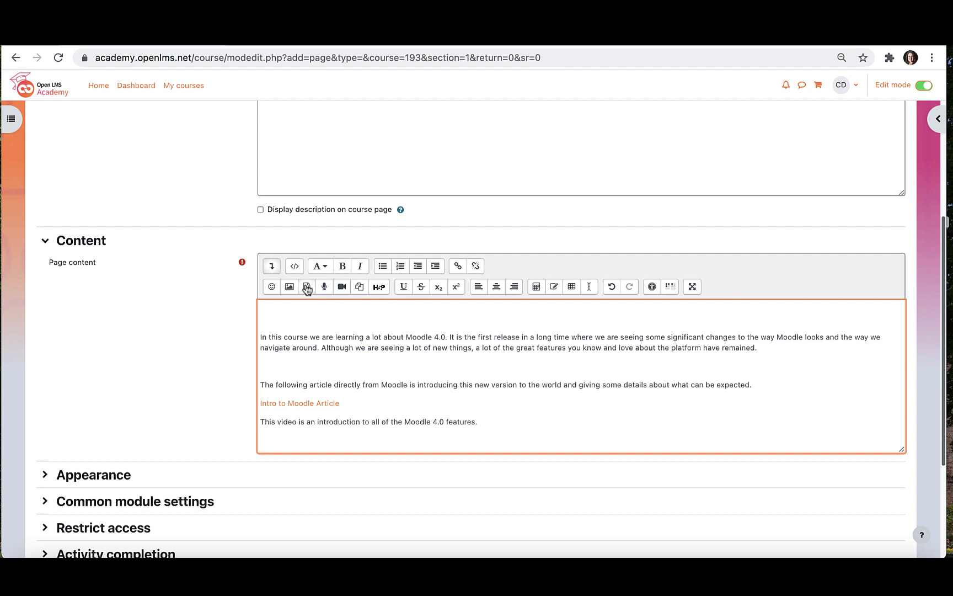
- Embed the copied youtu.be video link as media at the end of the page content
click(307, 287)
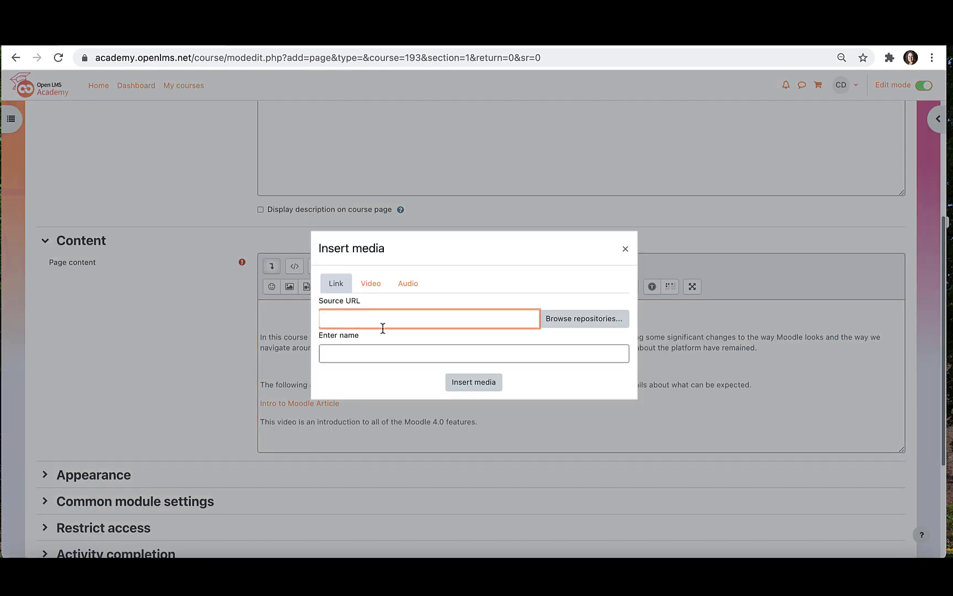
key(super+v)
click(326, 314)
click(476, 383)
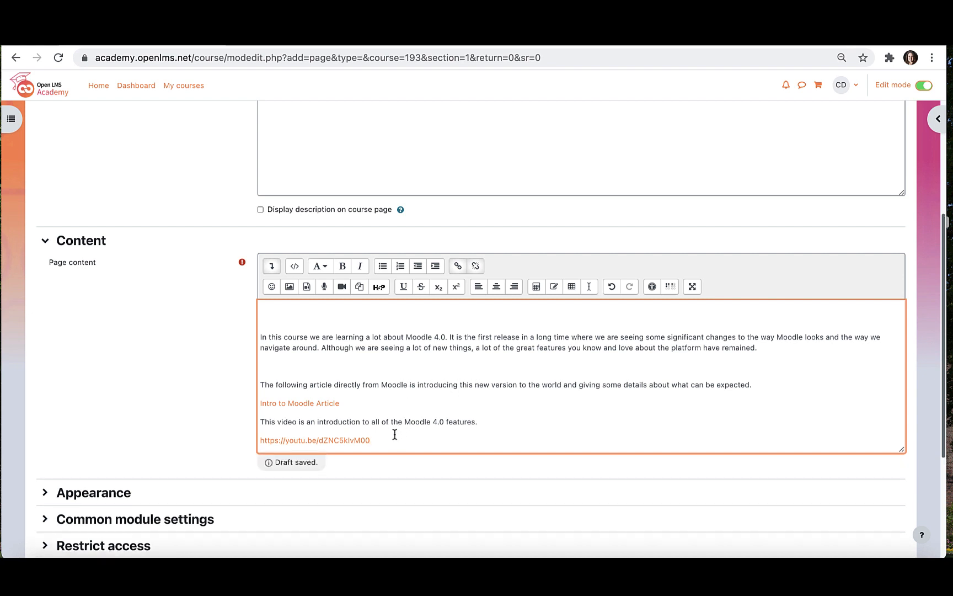
- Select all page content, including the article link and video, and centre-align it
drag(393, 441, 337, 327)
click(501, 288)
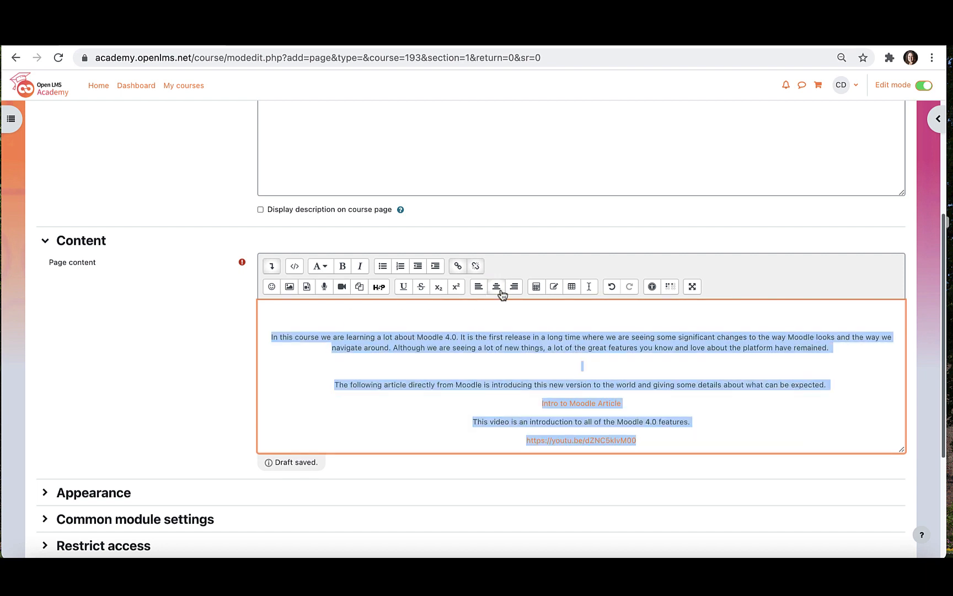
click(437, 443)
scroll(437, 442, down, 2)
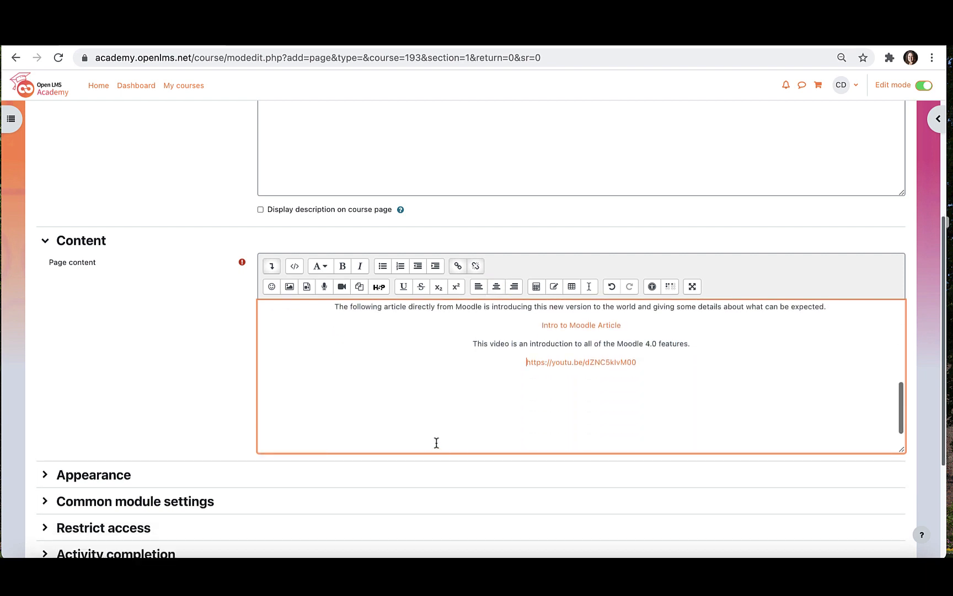
scroll(284, 481, down, 3)
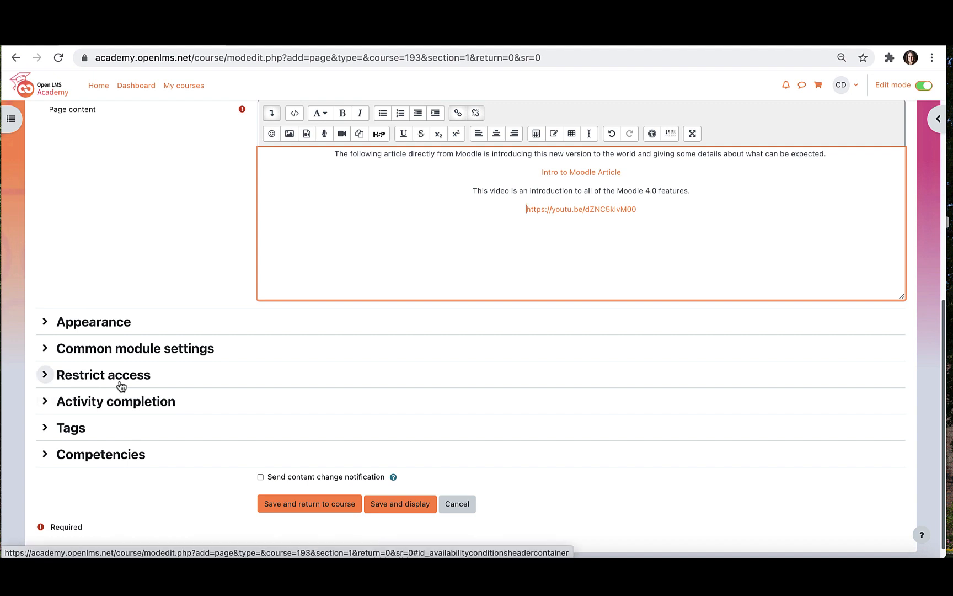
- Save and return to the course, then view the published Intro to Moodle 4.0 page
click(291, 506)
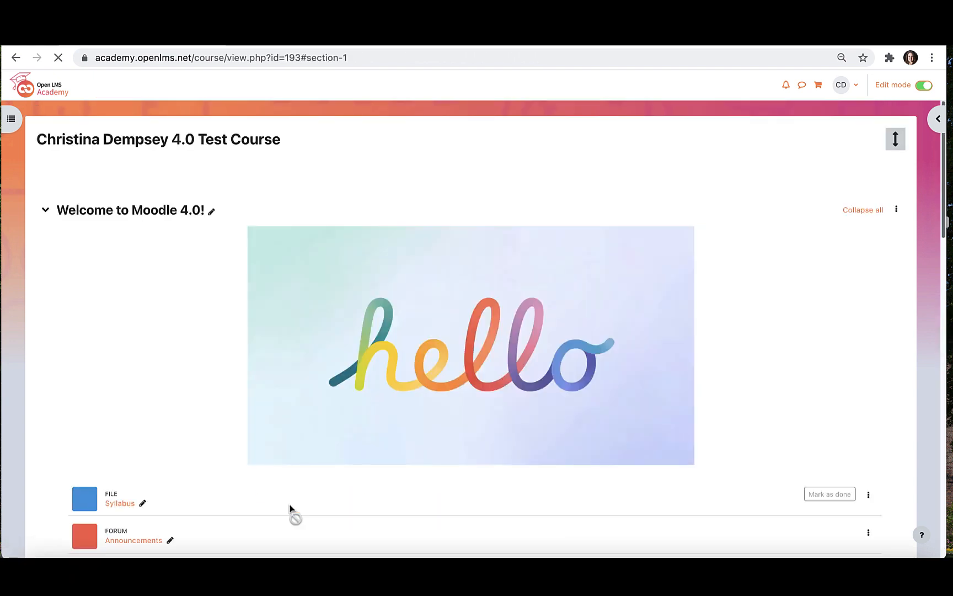
scroll(291, 508, down, 5)
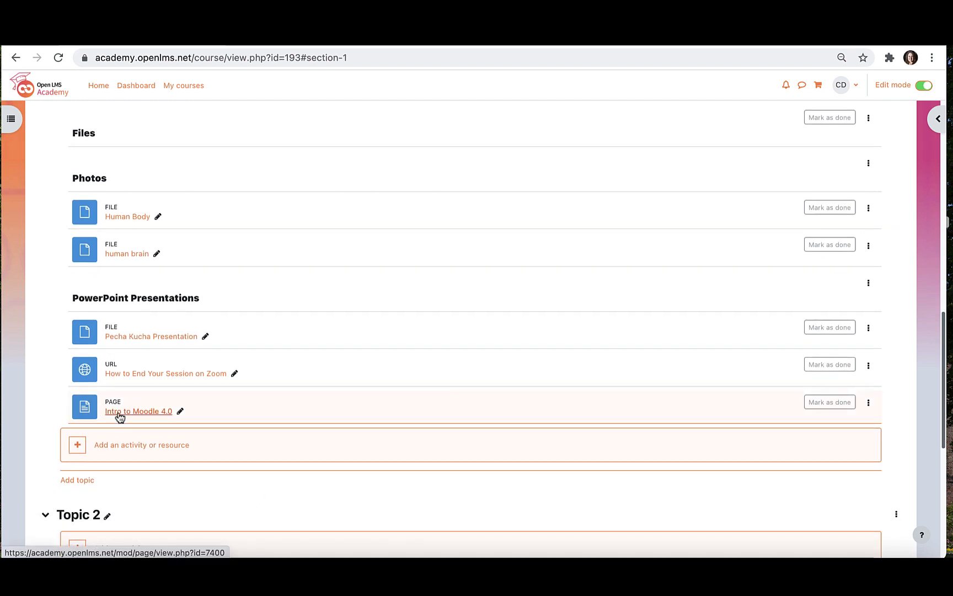
click(119, 413)
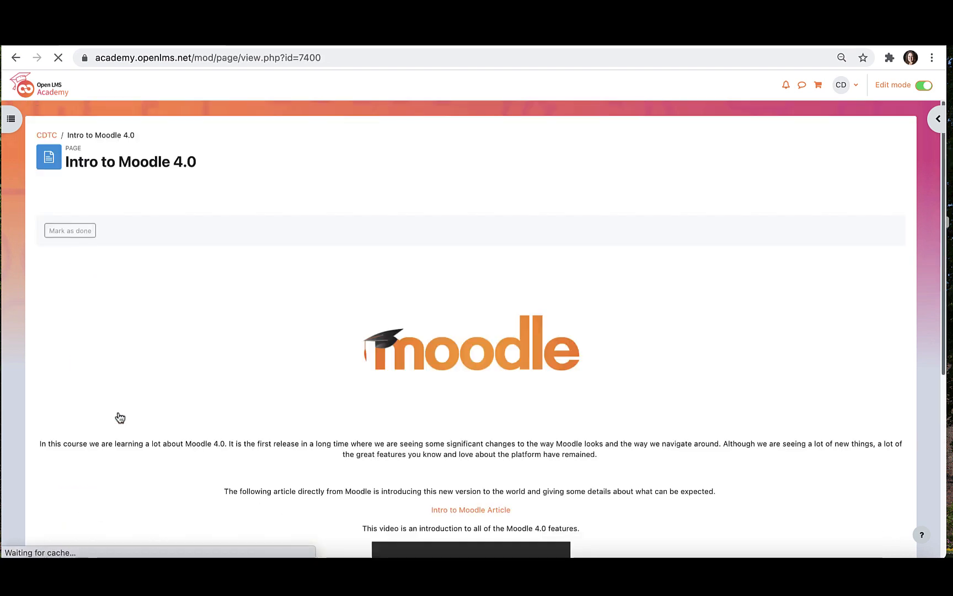
scroll(419, 385, down, 2)
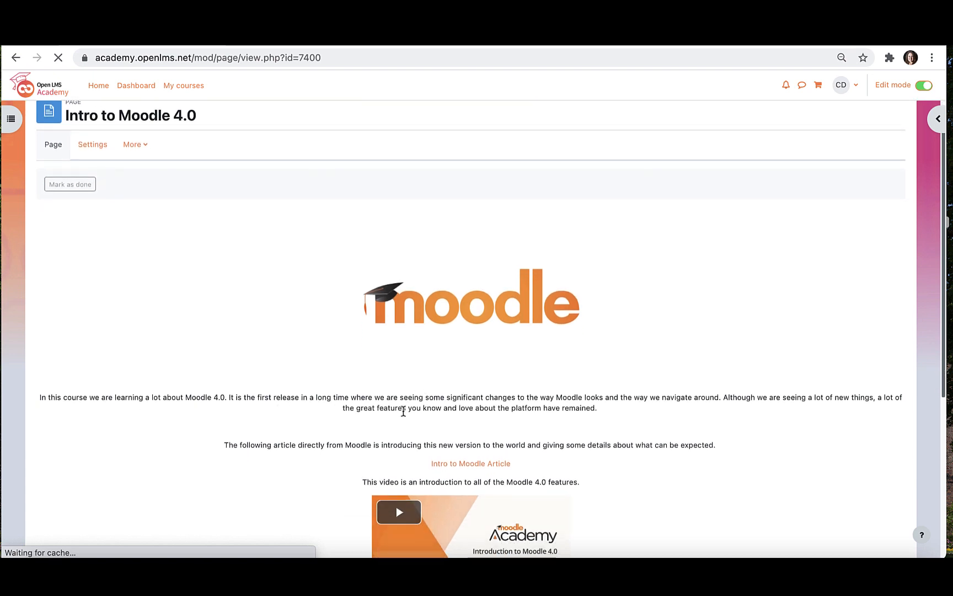
scroll(403, 411, down, 2)
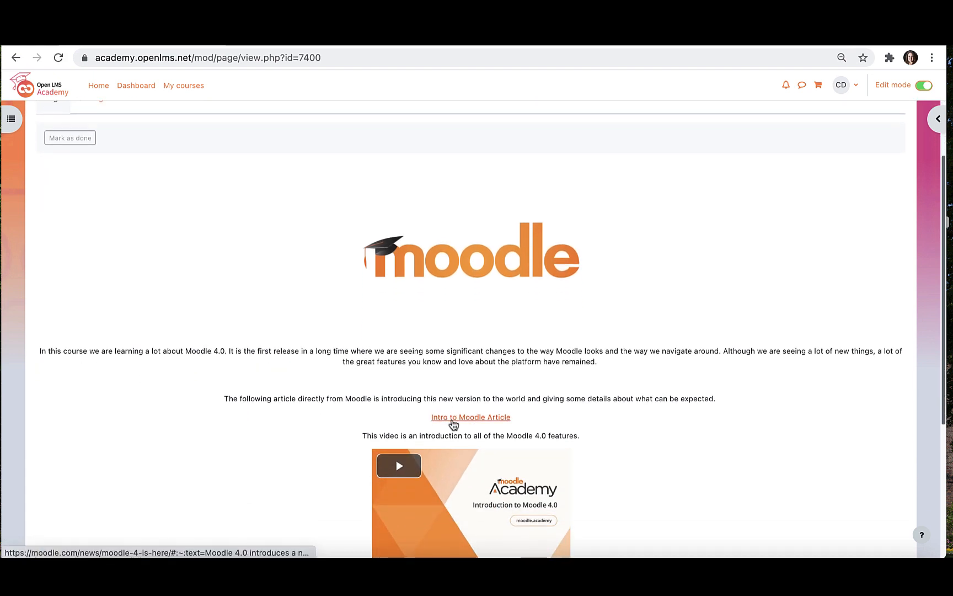
click(452, 420)
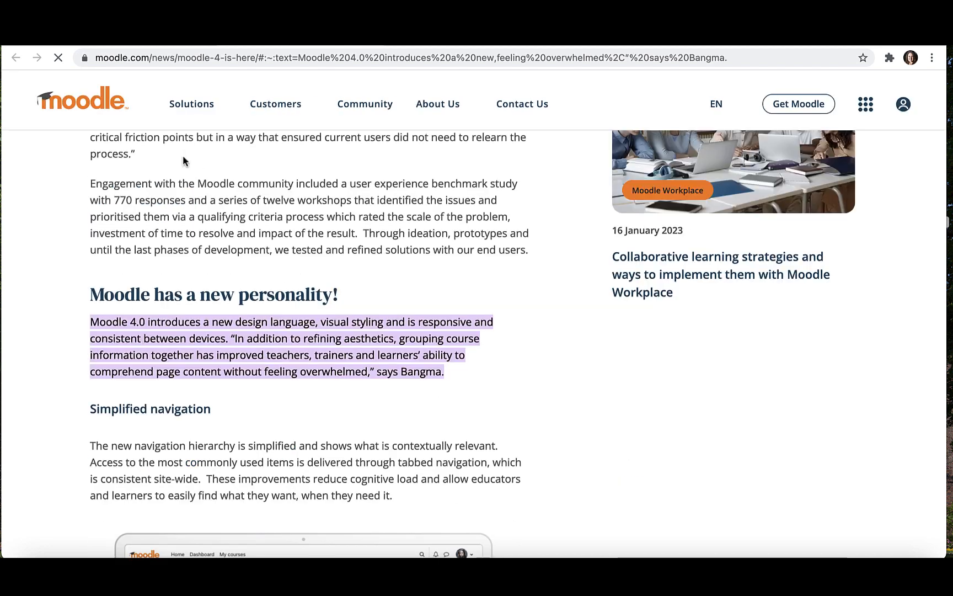
click(164, 46)
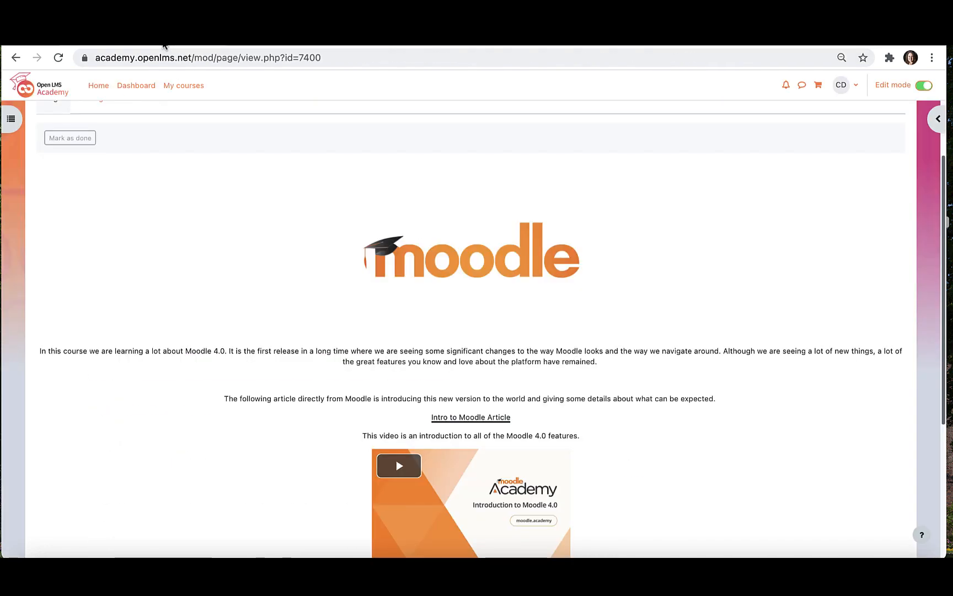
scroll(259, 232, down, 2)
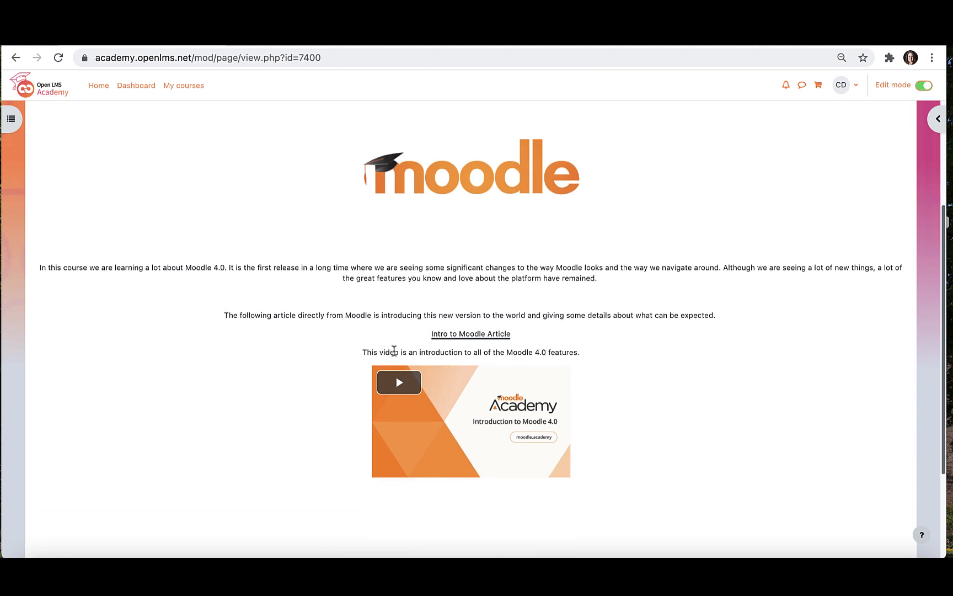
click(385, 468)
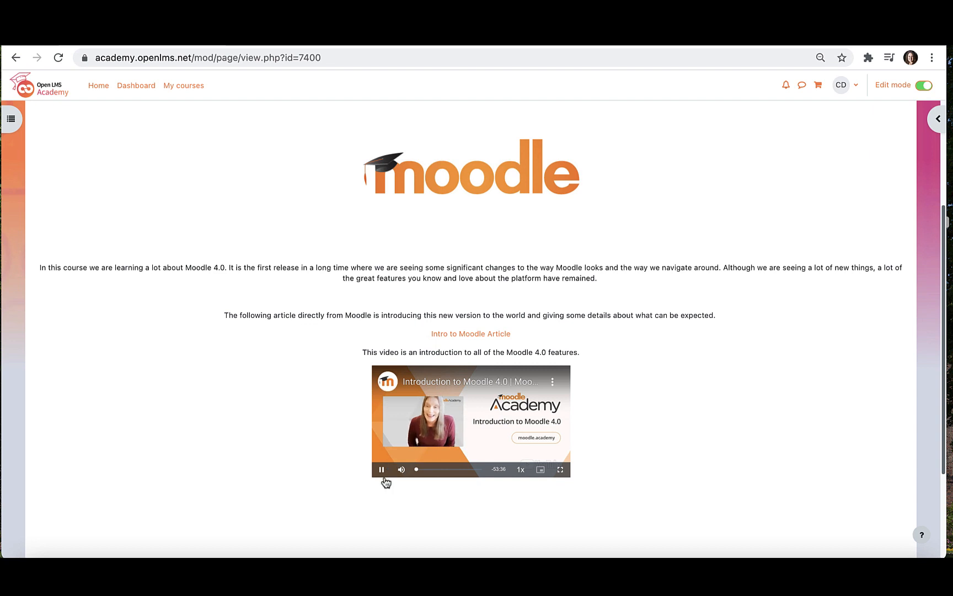
click(383, 470)
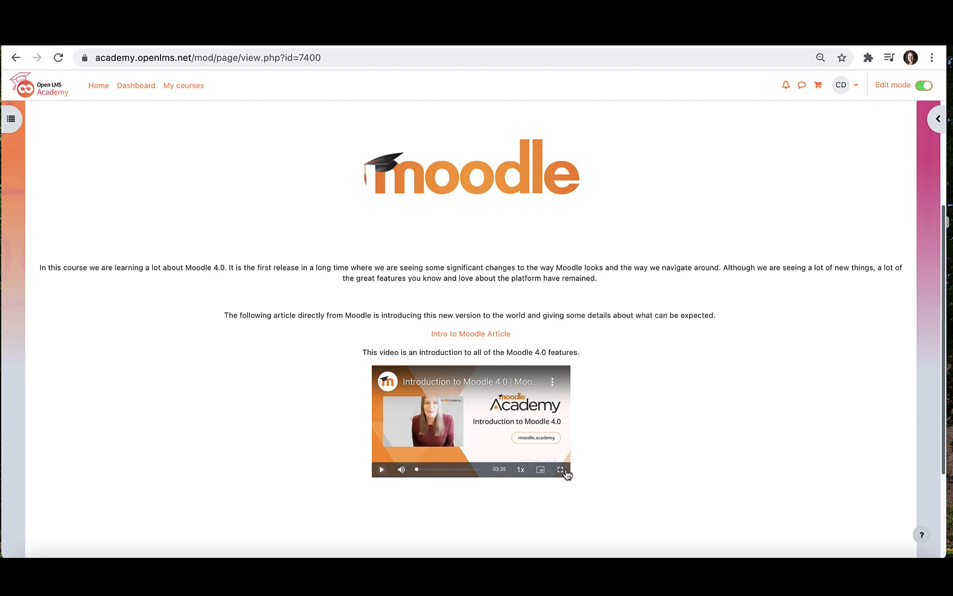
scroll(567, 473, up, 3)
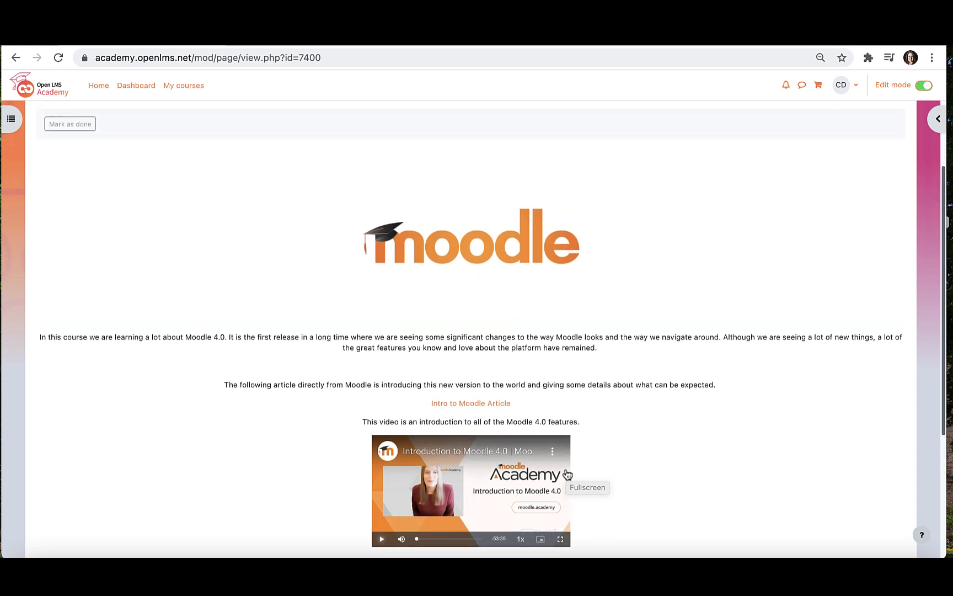